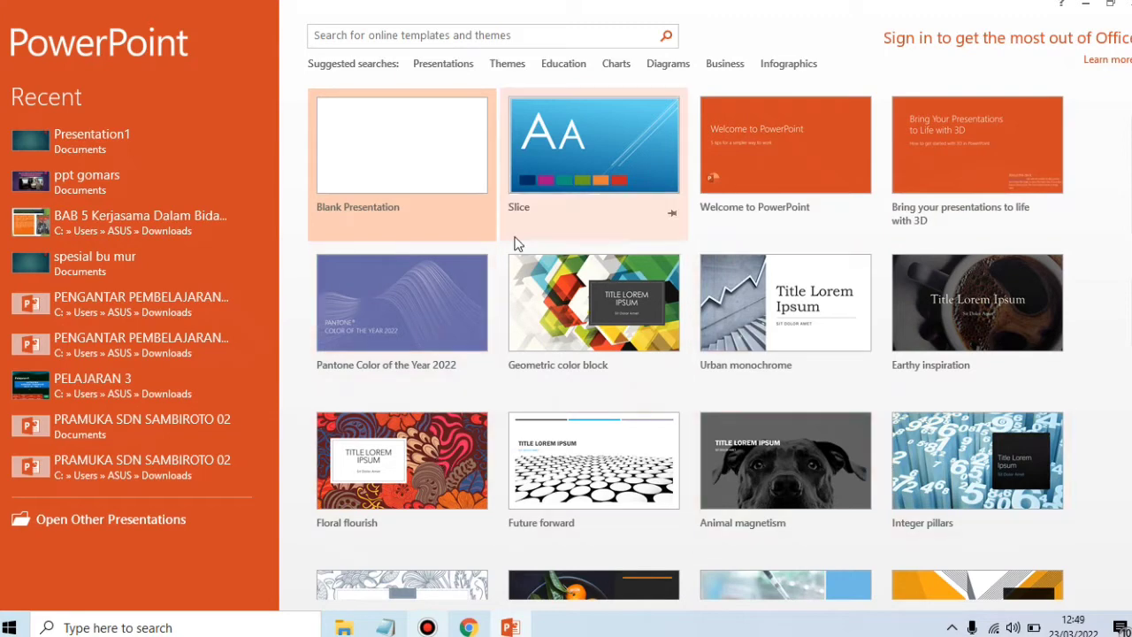
Create a blank presentation and browse the Downloads folder in the Insert Picture dialog
click(433, 186)
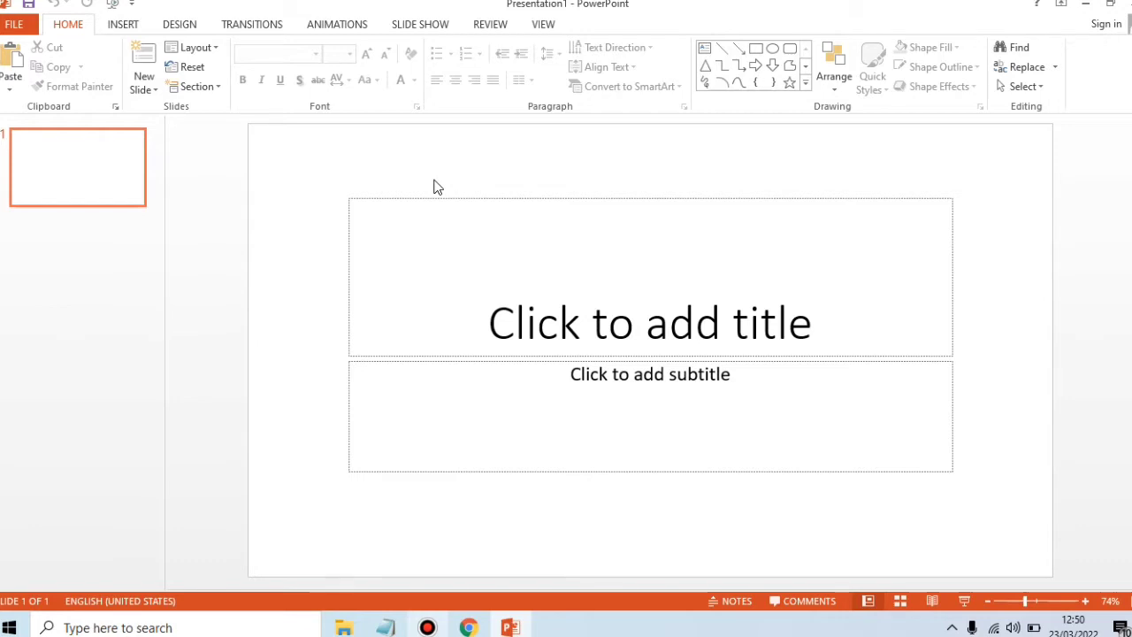
click(122, 26)
click(100, 71)
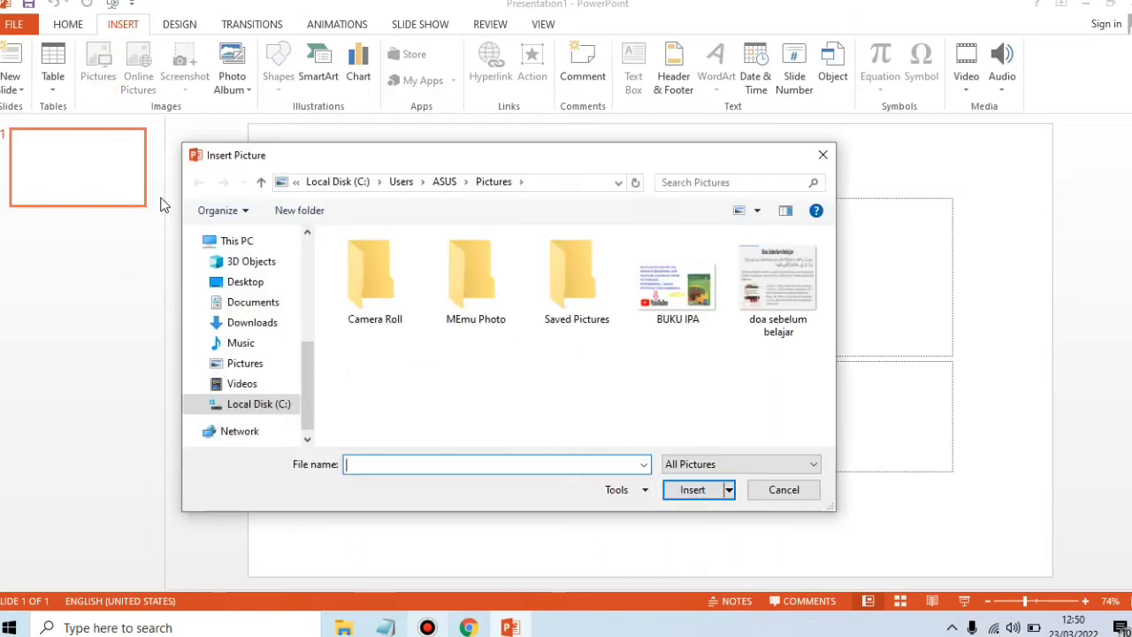
click(253, 323)
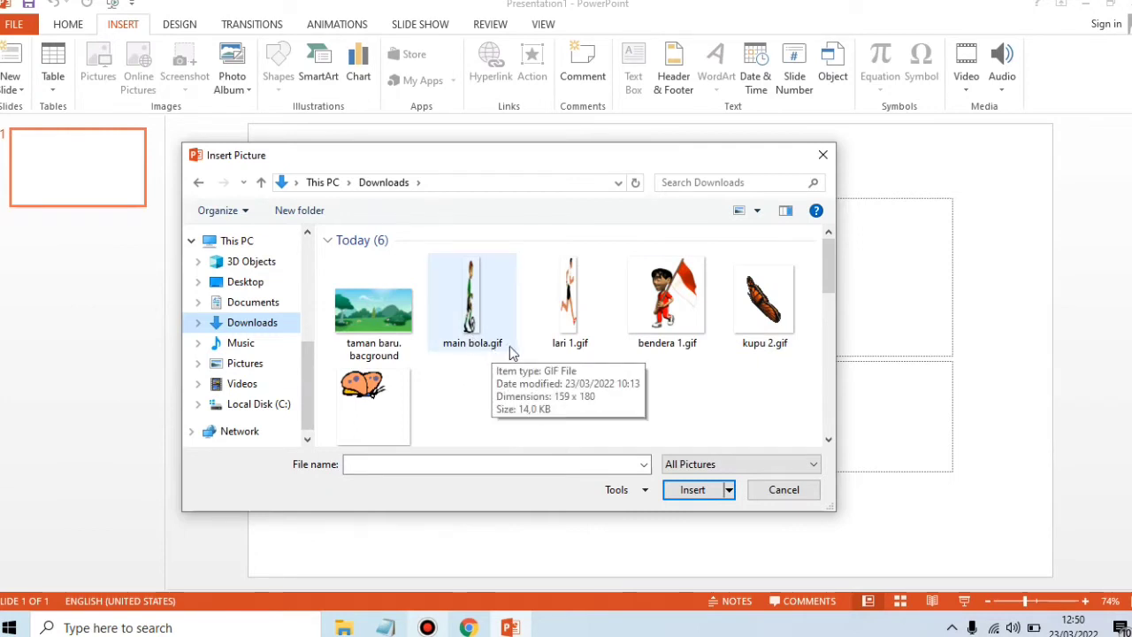
click(468, 627)
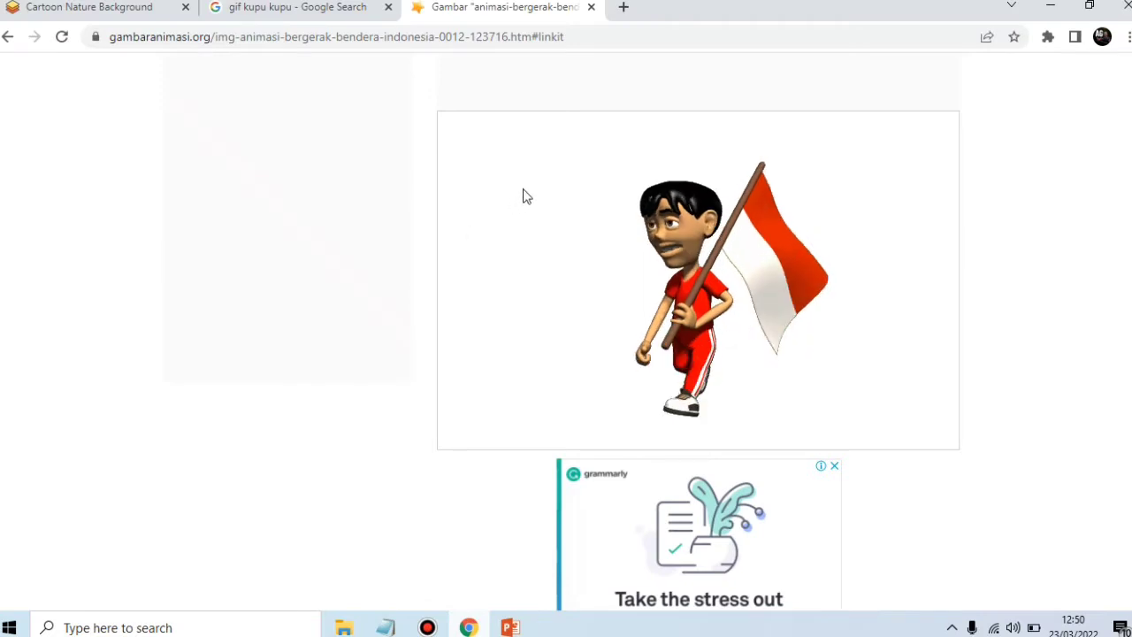
click(316, 11)
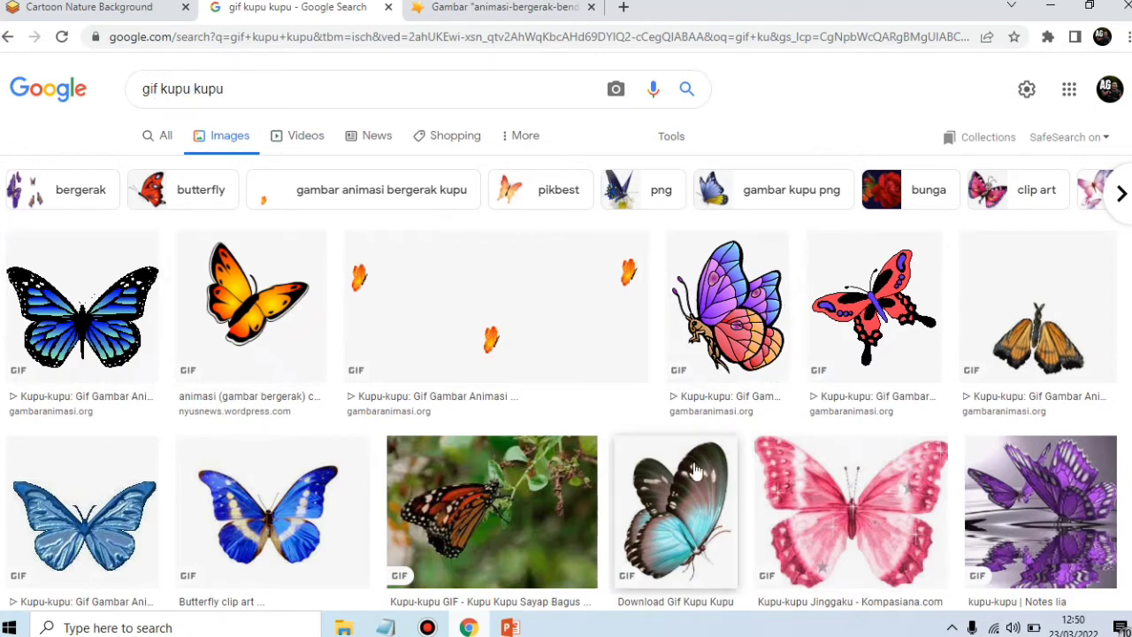
click(485, 415)
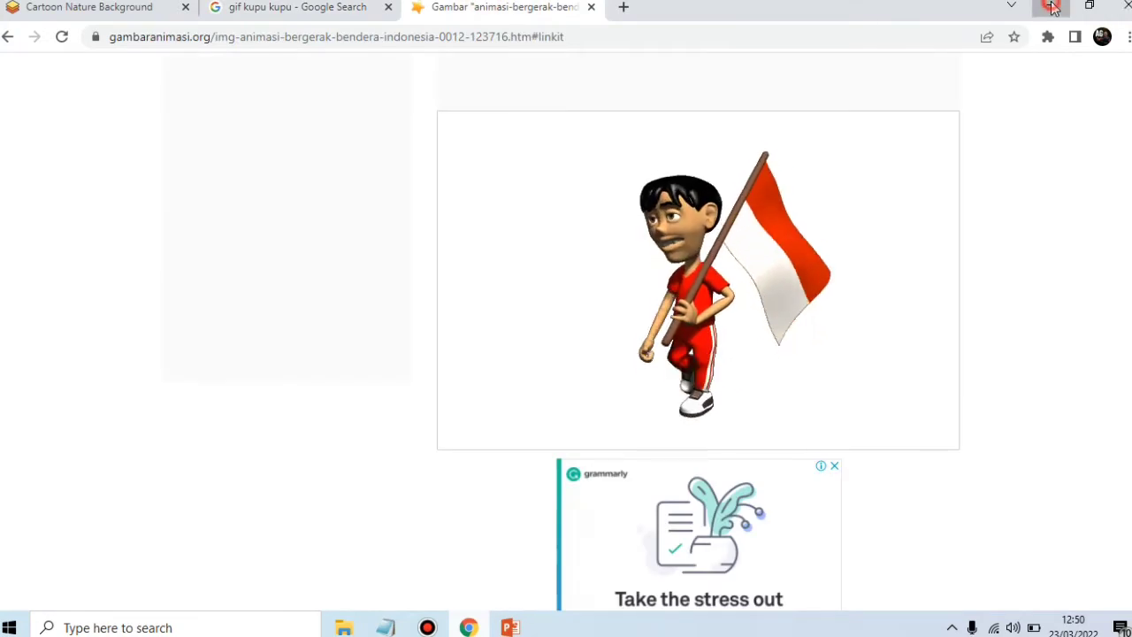
click(1052, 7)
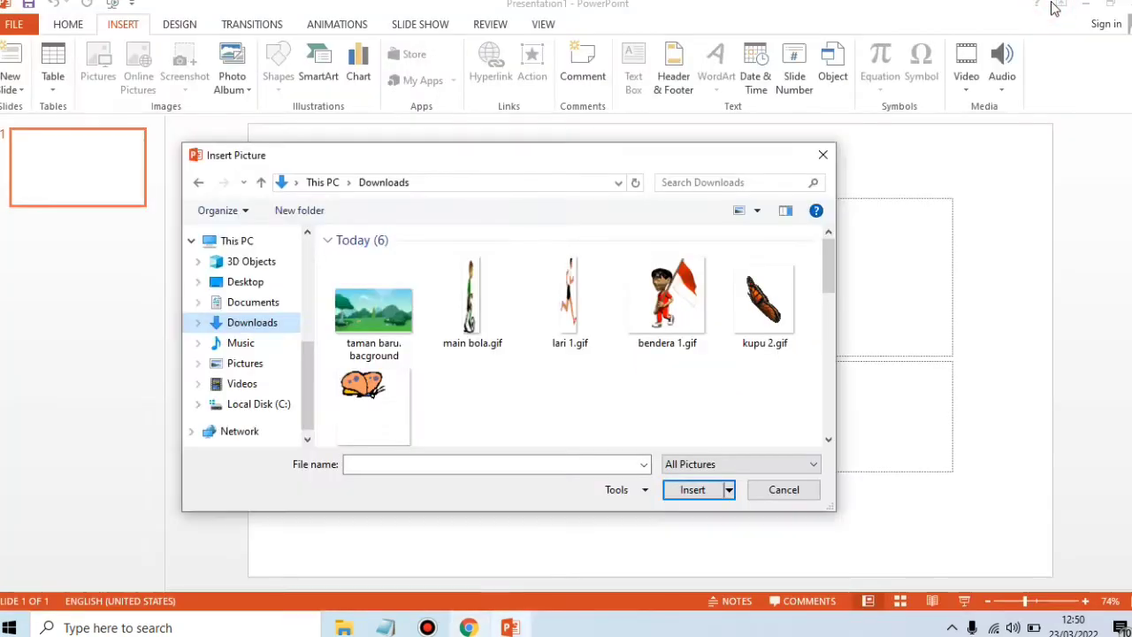
Insert 'taman baru. bacground' and size it to 19,71 × 33,87 cm to cover the slide
double_click(375, 313)
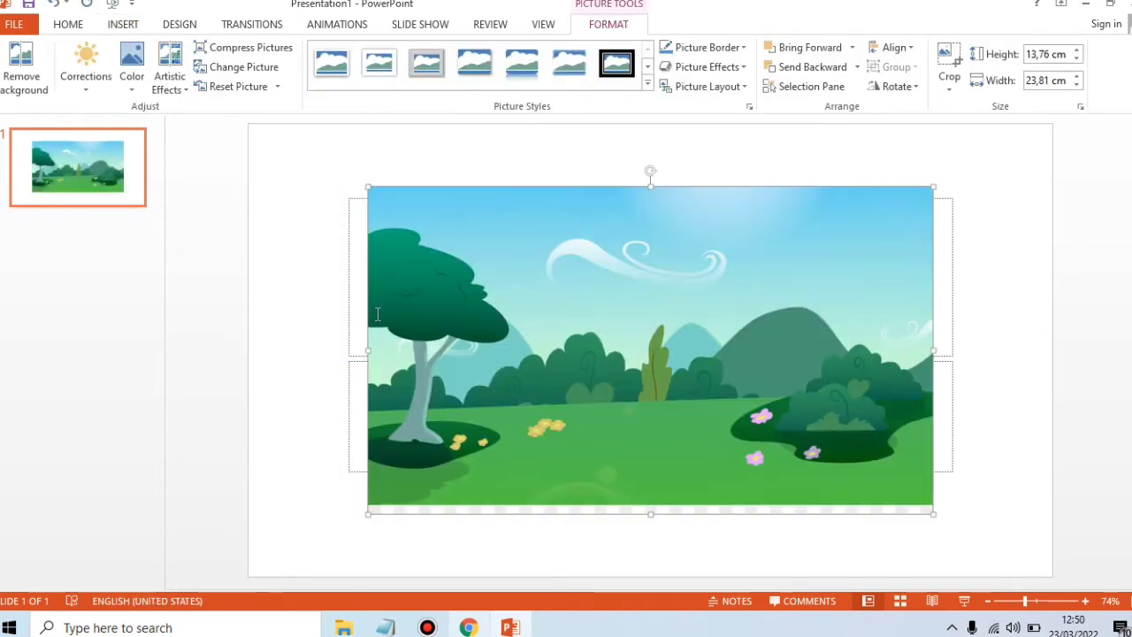
drag(462, 303, 341, 242)
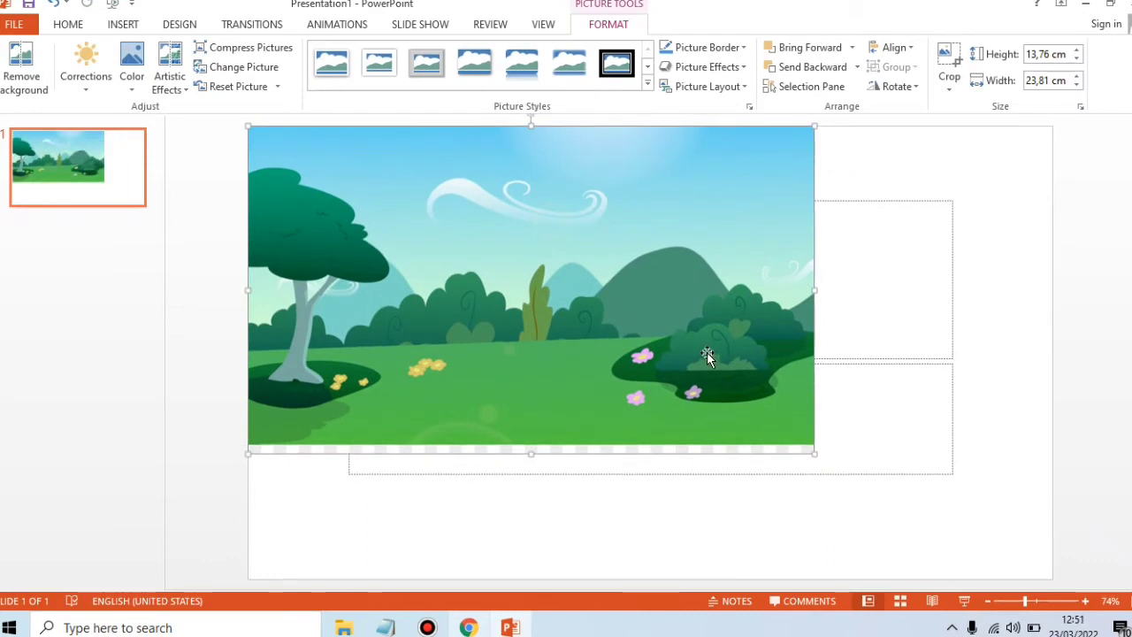
drag(812, 454, 1054, 579)
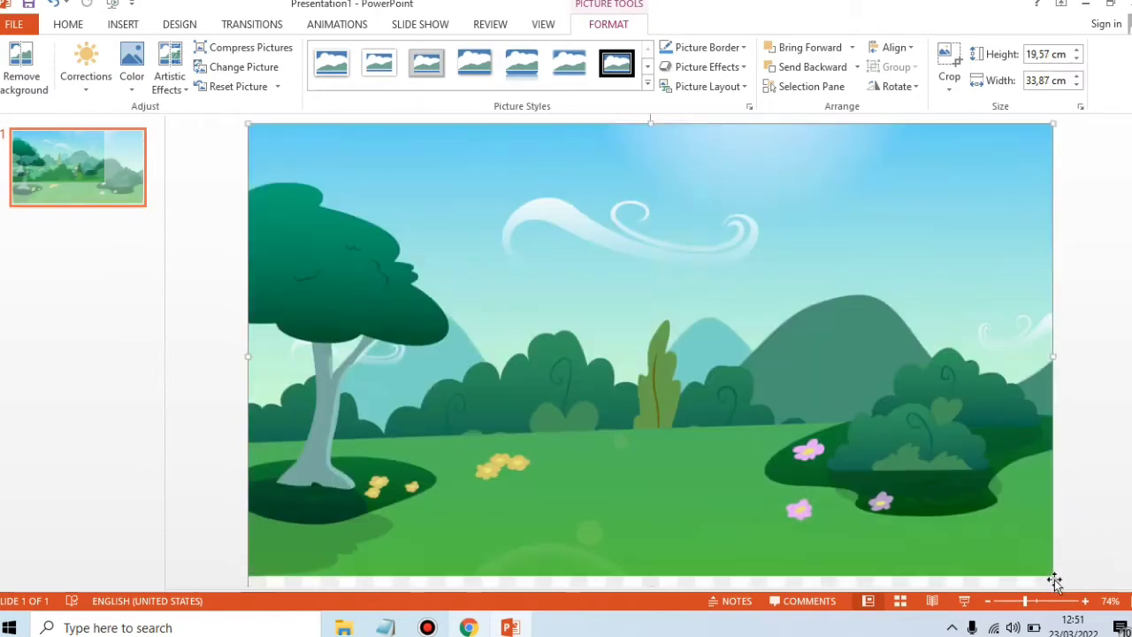
key(Up)
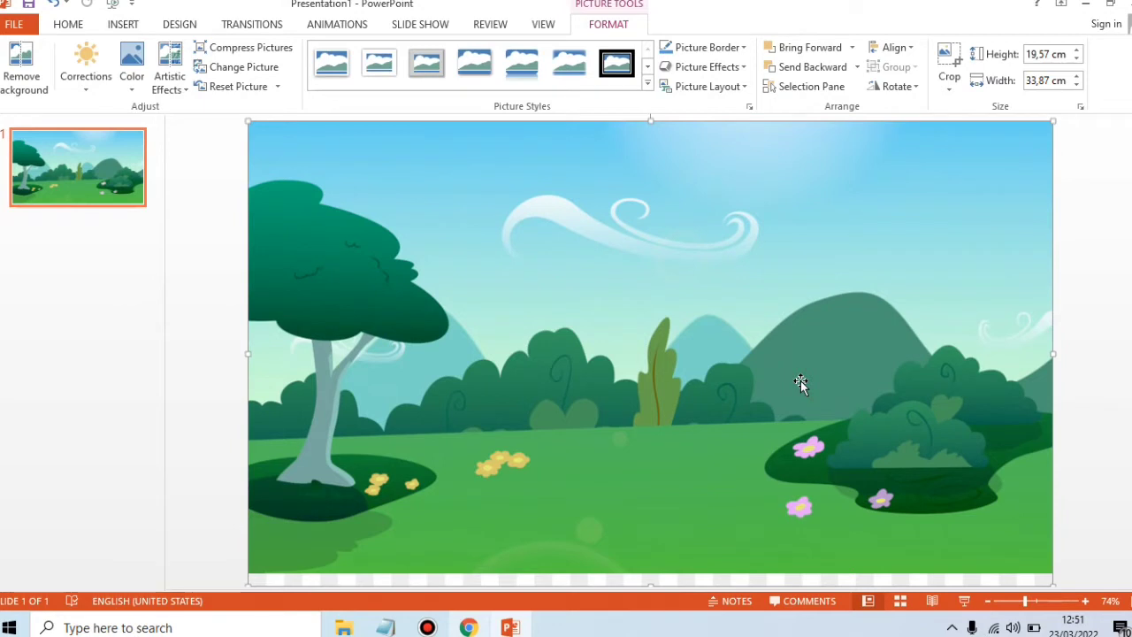
mouse_move(800, 380)
mouse_down()
mouse_move(806, 394)
mouse_move(802, 380)
mouse_up()
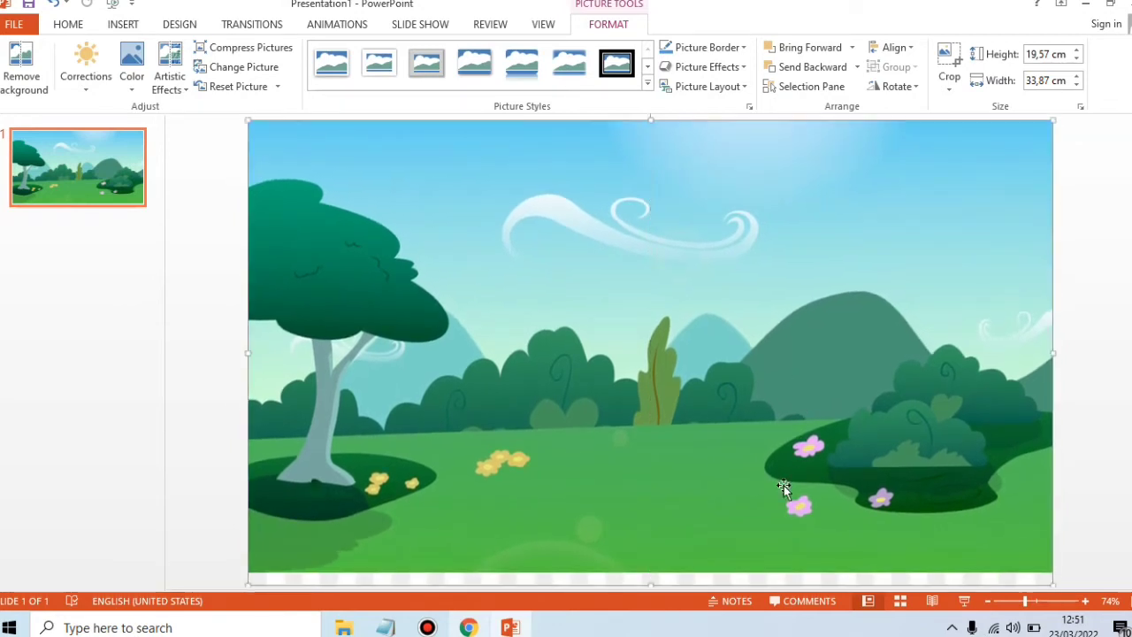
drag(650, 582, 651, 582)
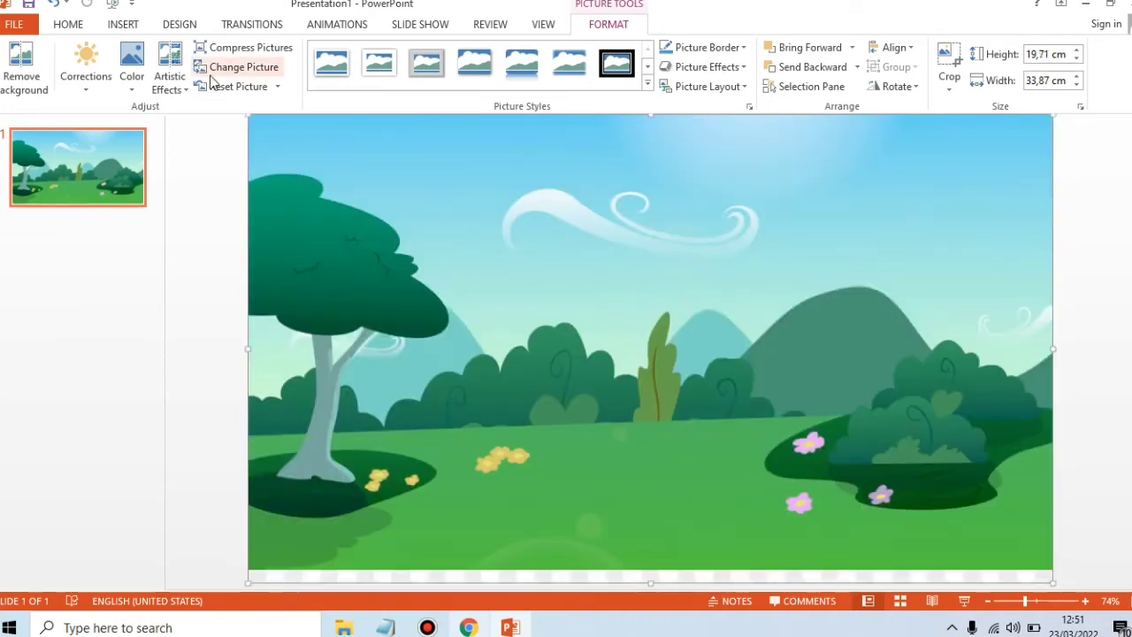
Insert KUPU 1.gif, enlarge it to 3,78 × 3,62 cm, and perch it on the upper-left tree
click(125, 25)
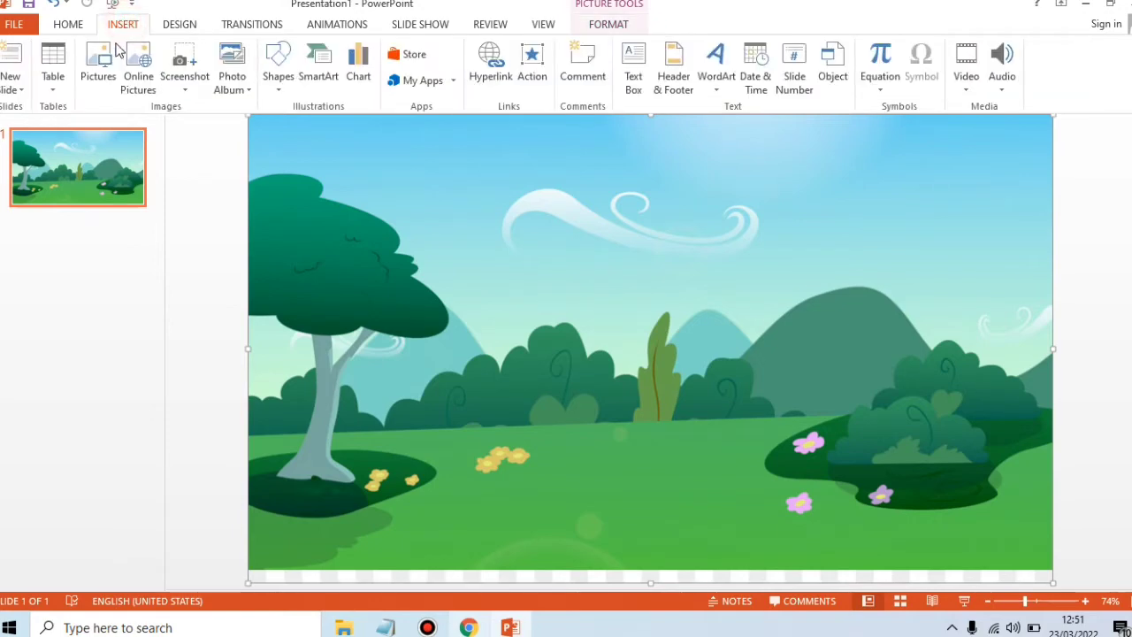
click(102, 69)
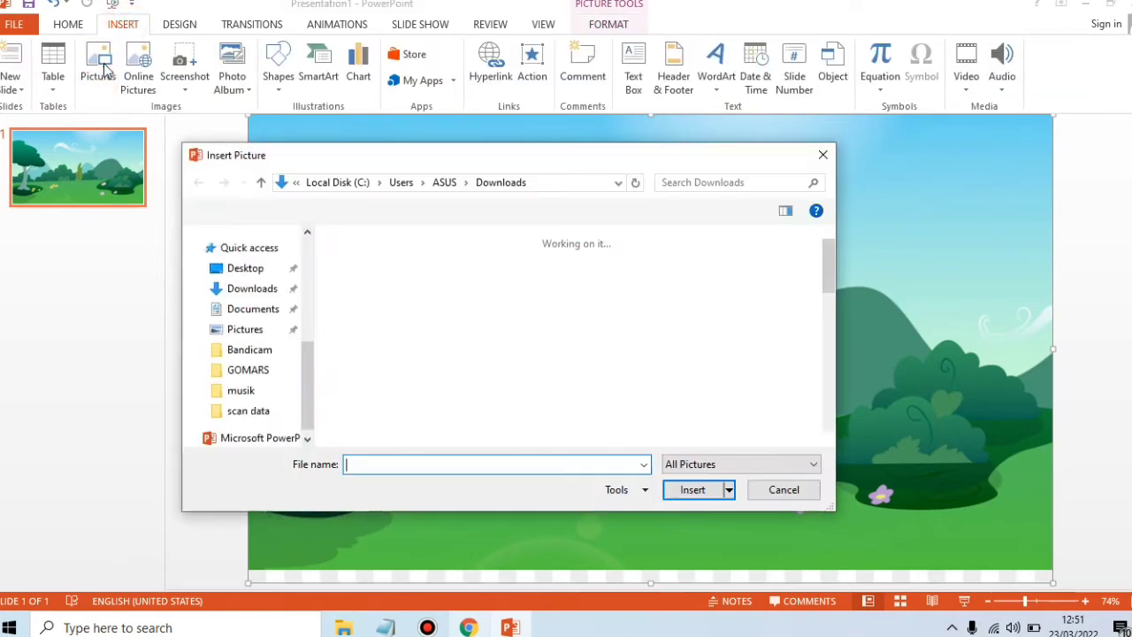
click(372, 387)
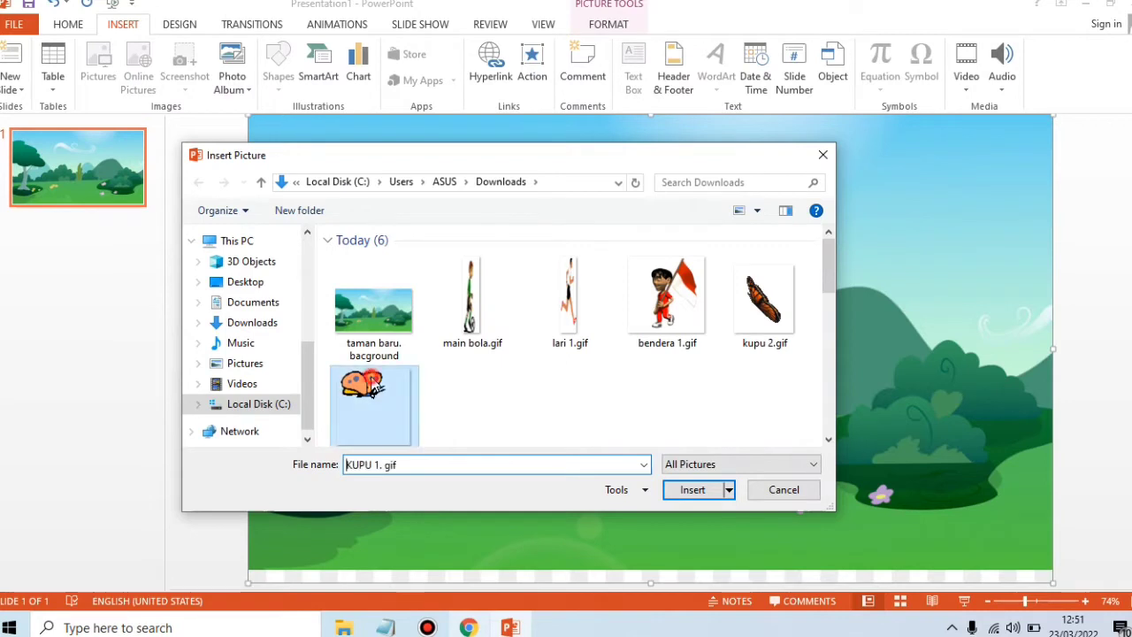
double_click(373, 386)
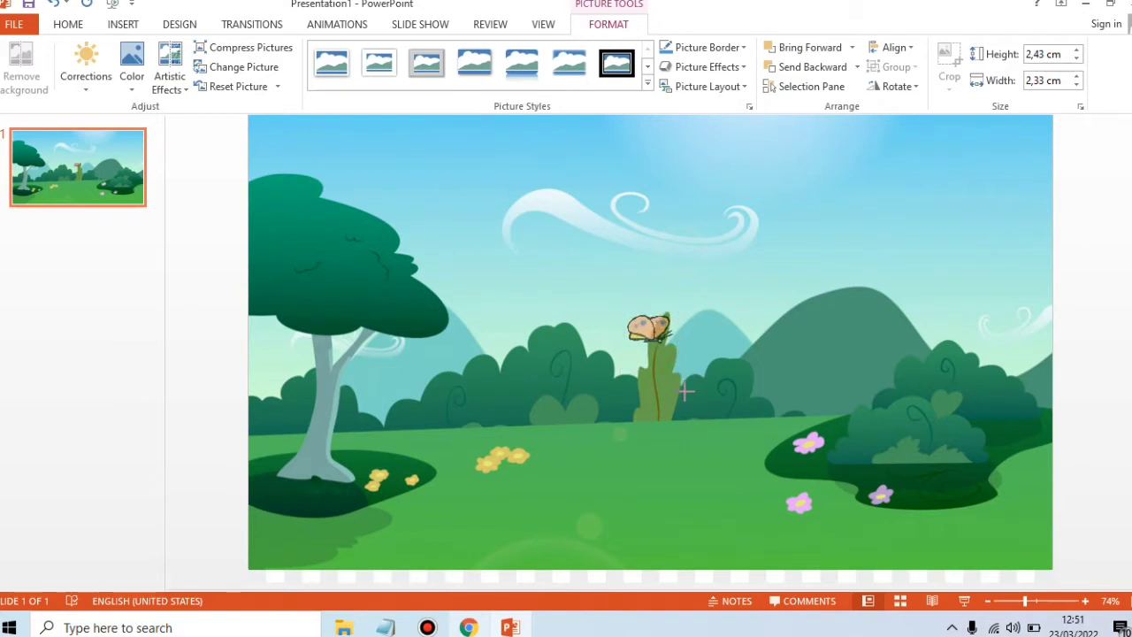
drag(687, 398, 689, 404)
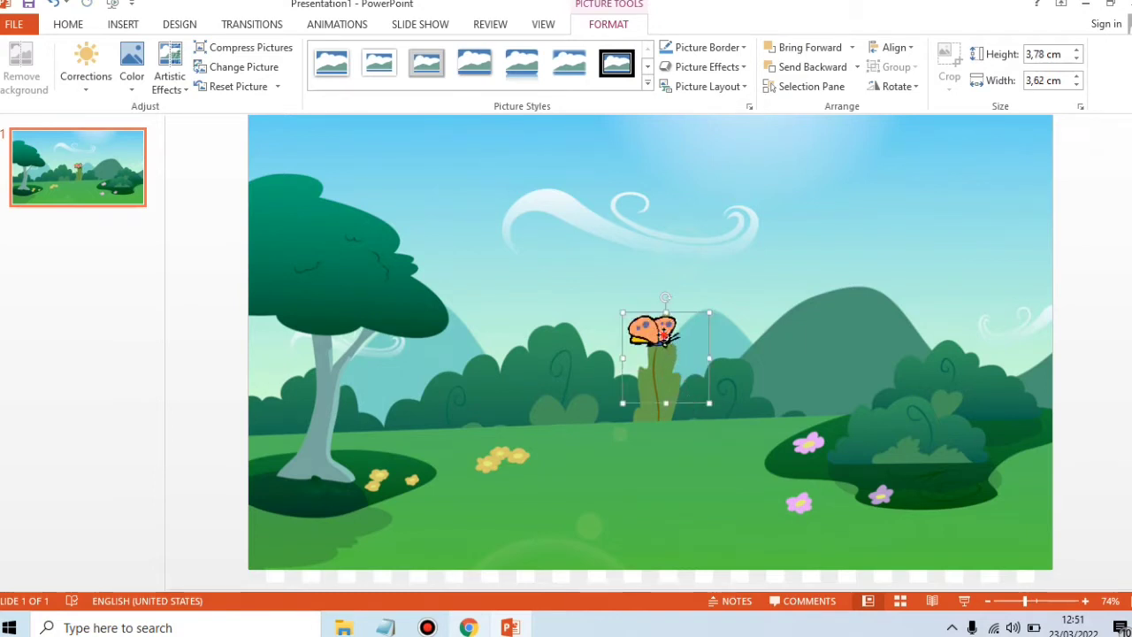
drag(665, 336, 366, 186)
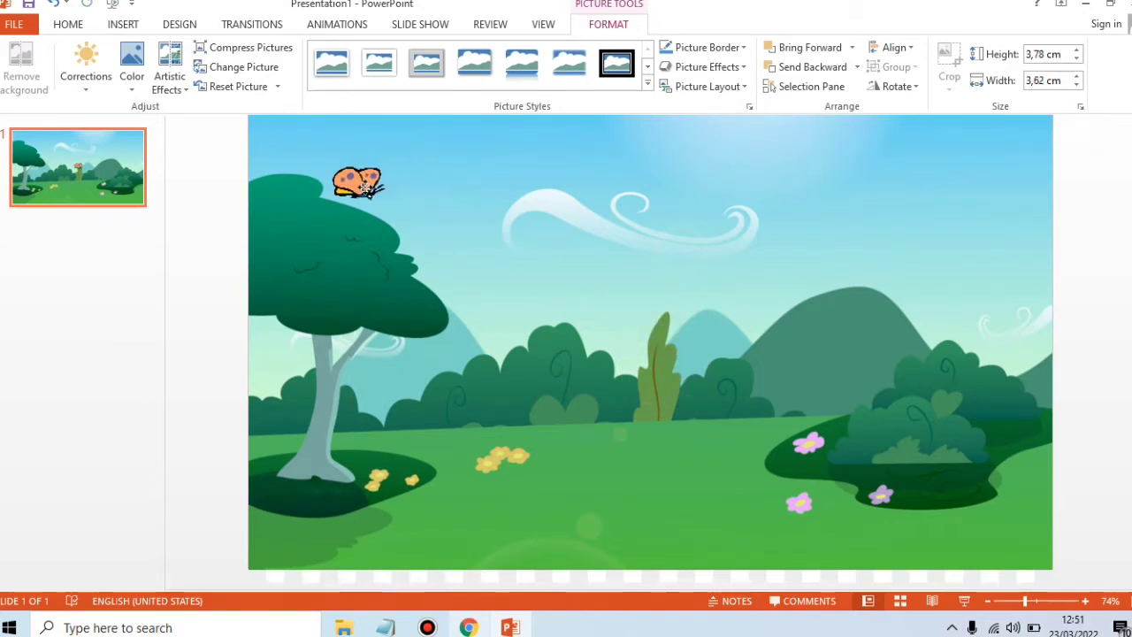
drag(365, 188, 353, 193)
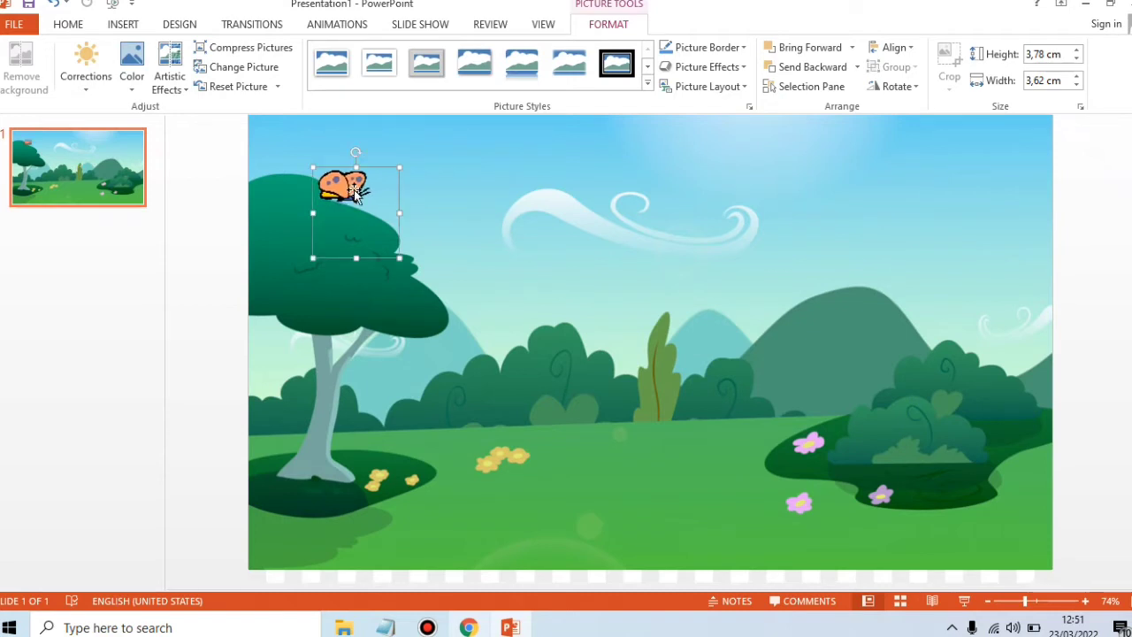
click(493, 223)
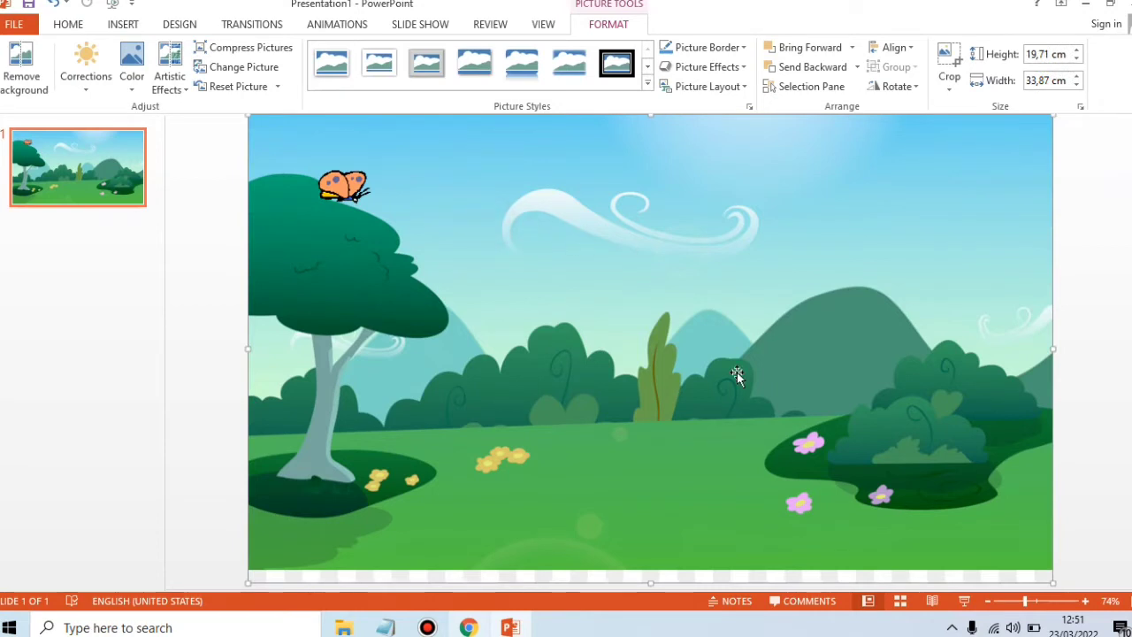
click(965, 605)
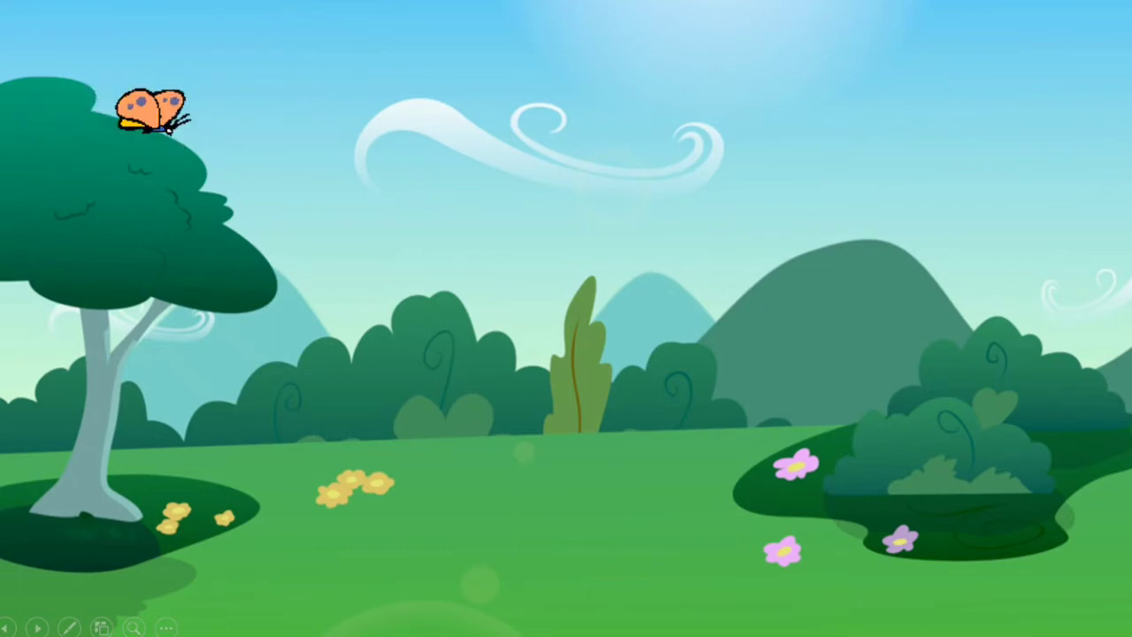
key(Escape)
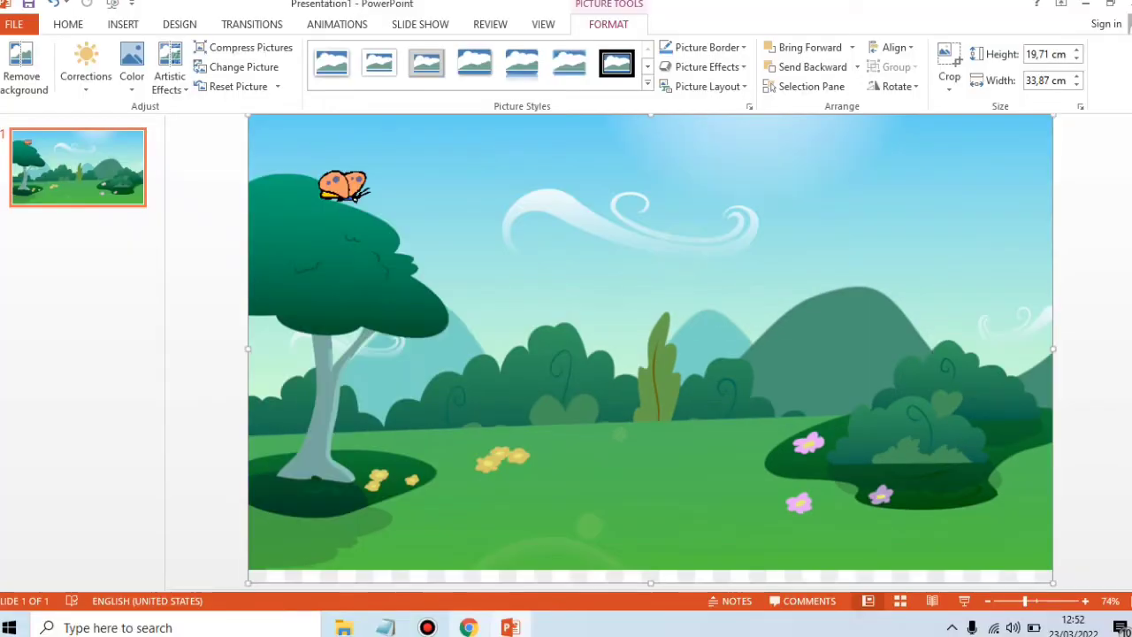
Select the tree butterfly and choose the Custom Path motion effect from the animations gallery
click(352, 200)
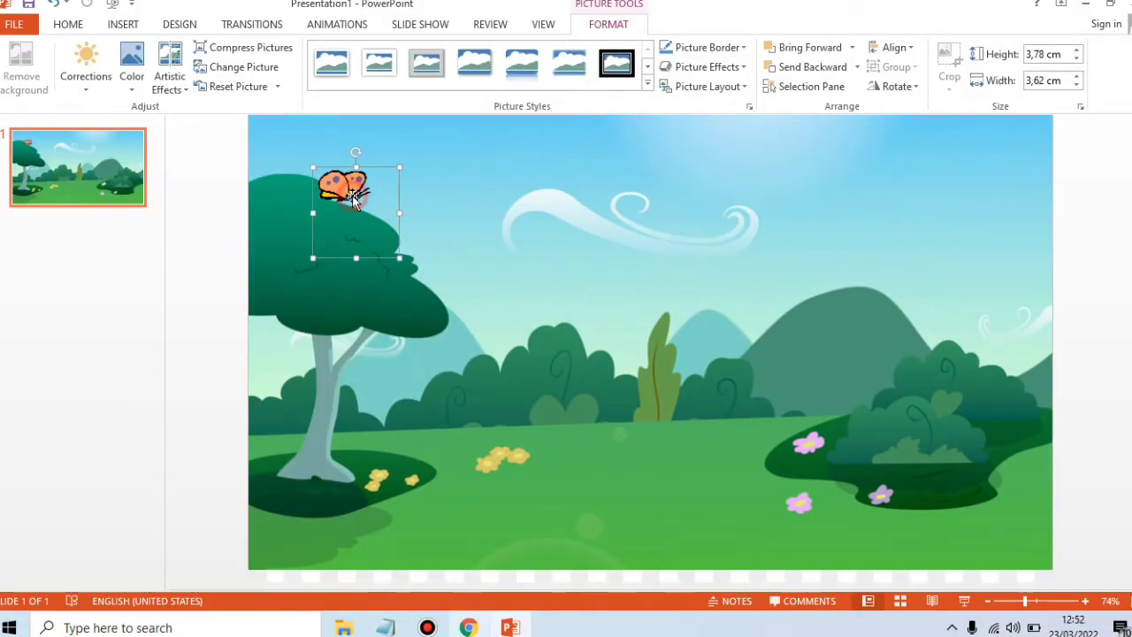
click(349, 29)
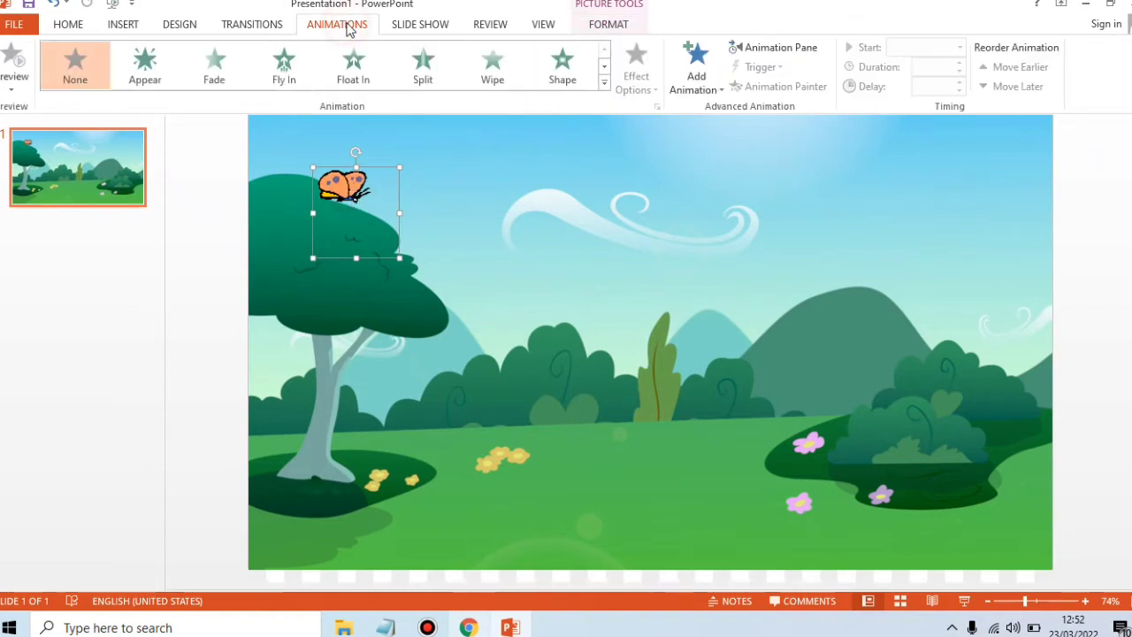
click(603, 82)
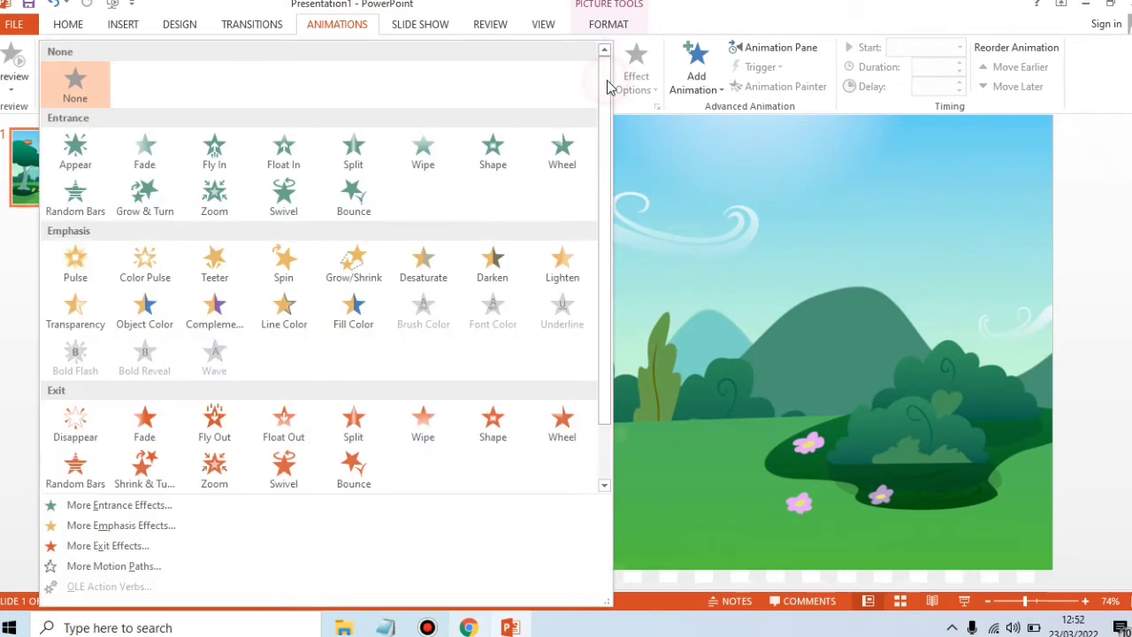
drag(604, 94, 609, 239)
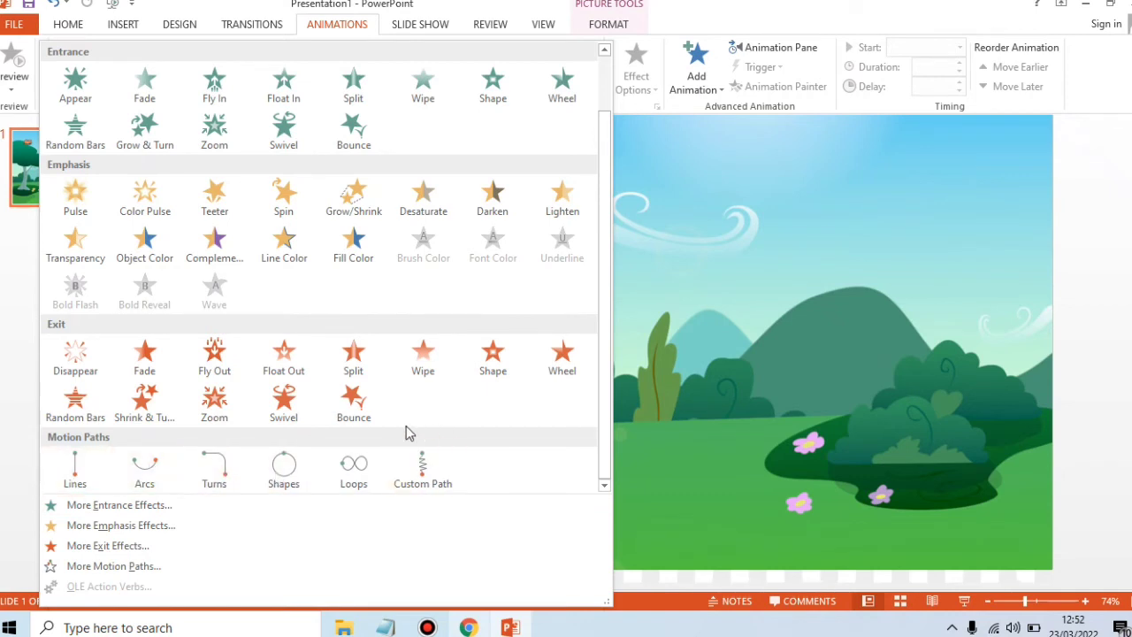
click(423, 473)
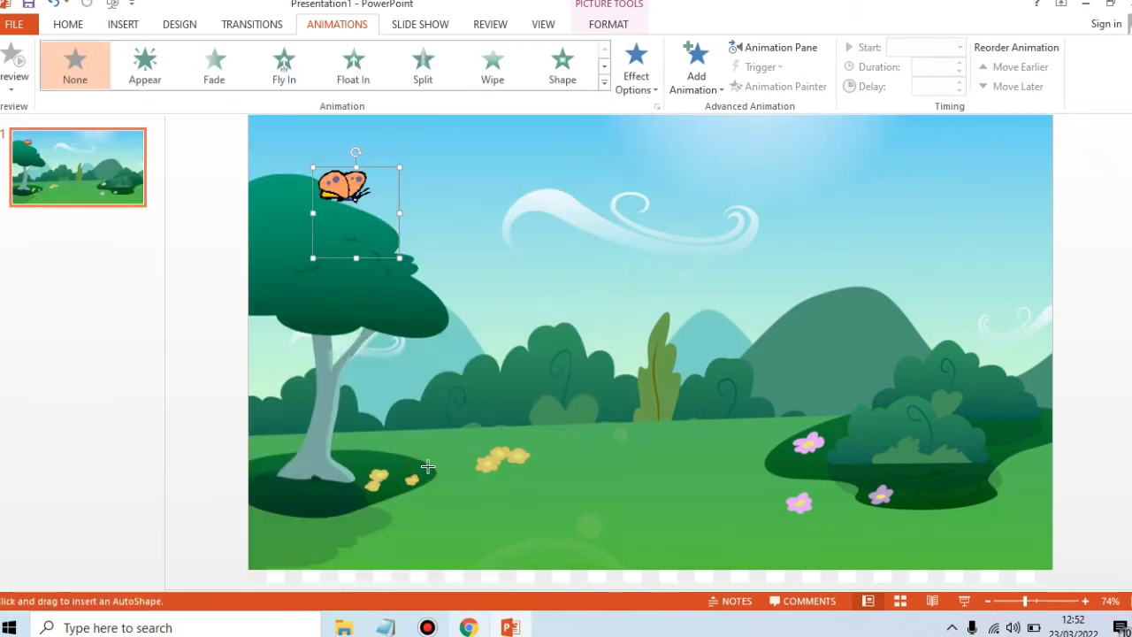
Draw a wavy, looping path from the butterfly across the sky to past the right edge
click(388, 209)
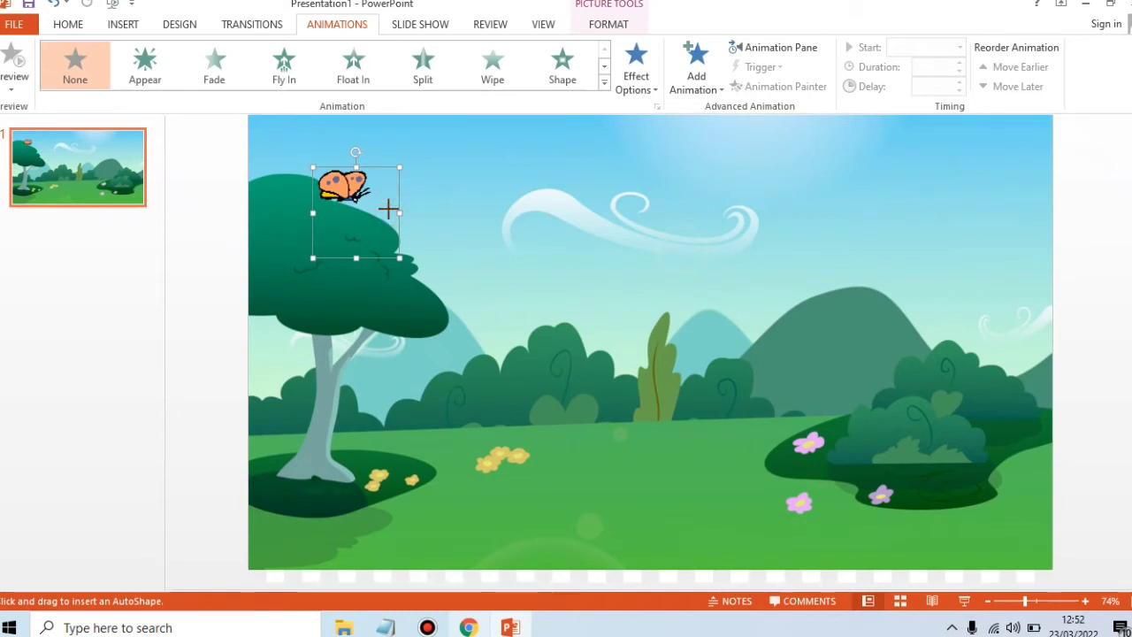
drag(388, 209, 431, 201)
mouse_move(540, 188)
mouse_down()
mouse_move(603, 165)
mouse_move(664, 210)
mouse_up()
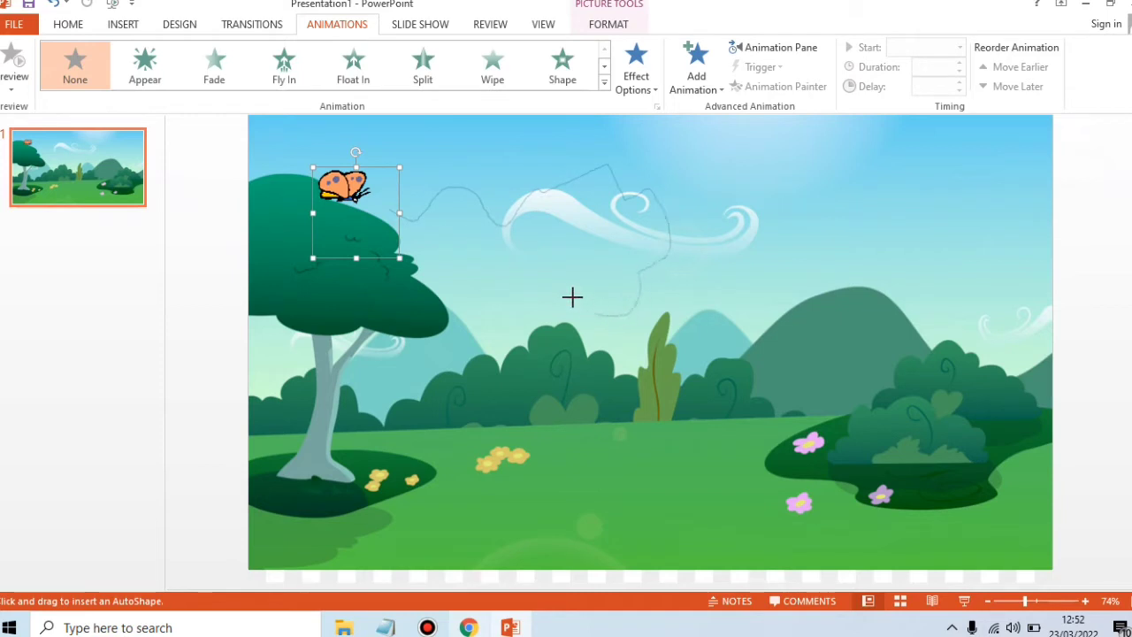
drag(572, 297, 573, 226)
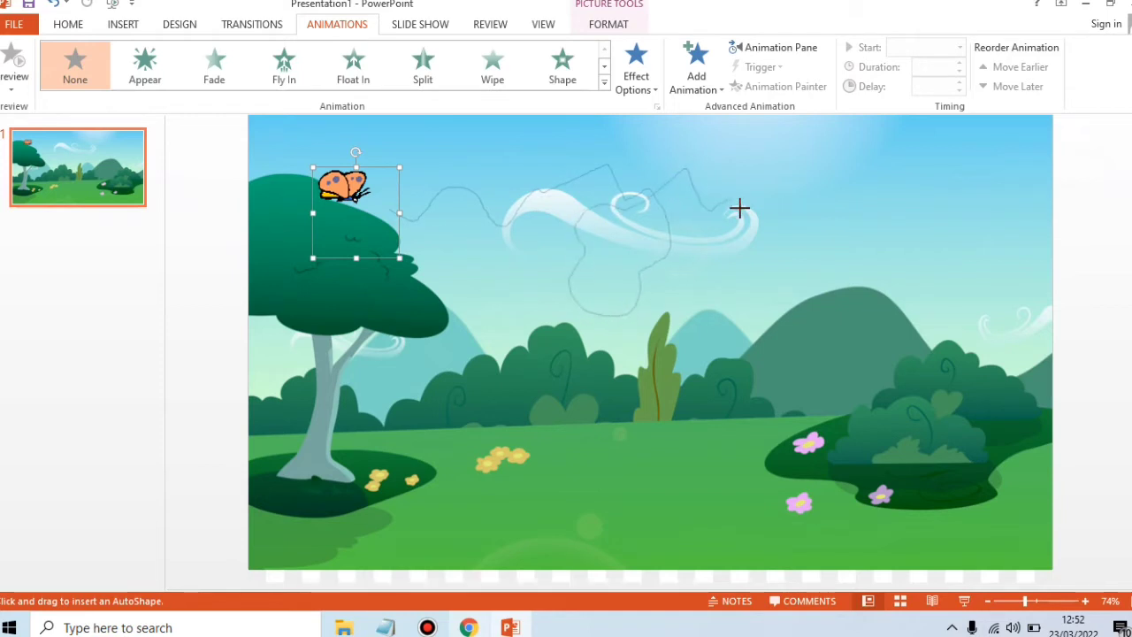
drag(822, 159, 817, 181)
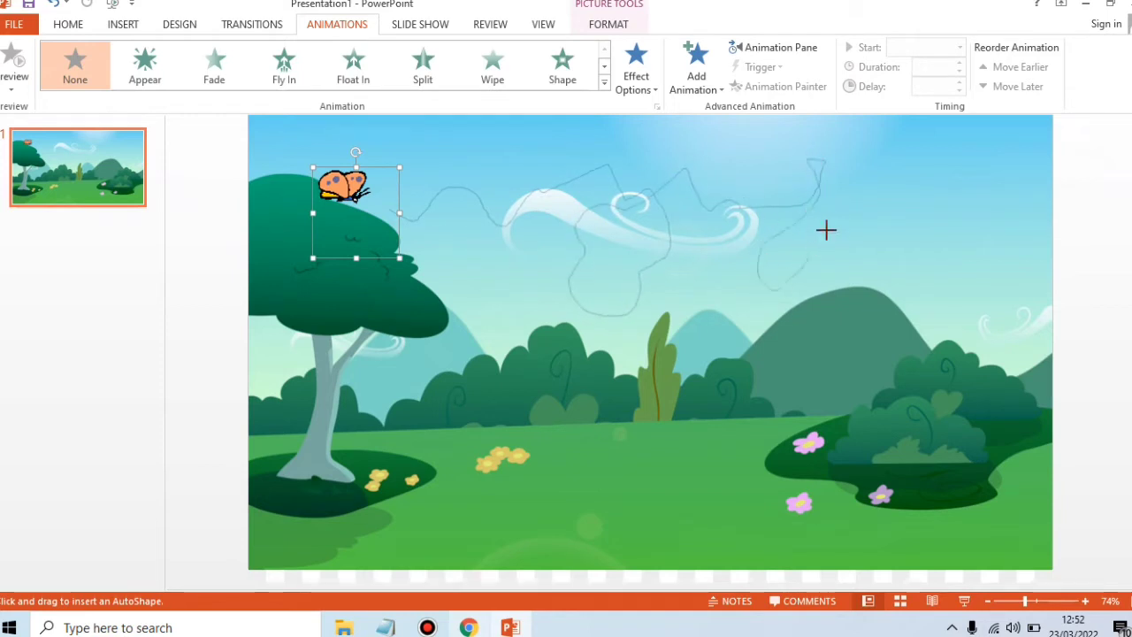
drag(825, 230, 849, 233)
drag(946, 204, 1072, 179)
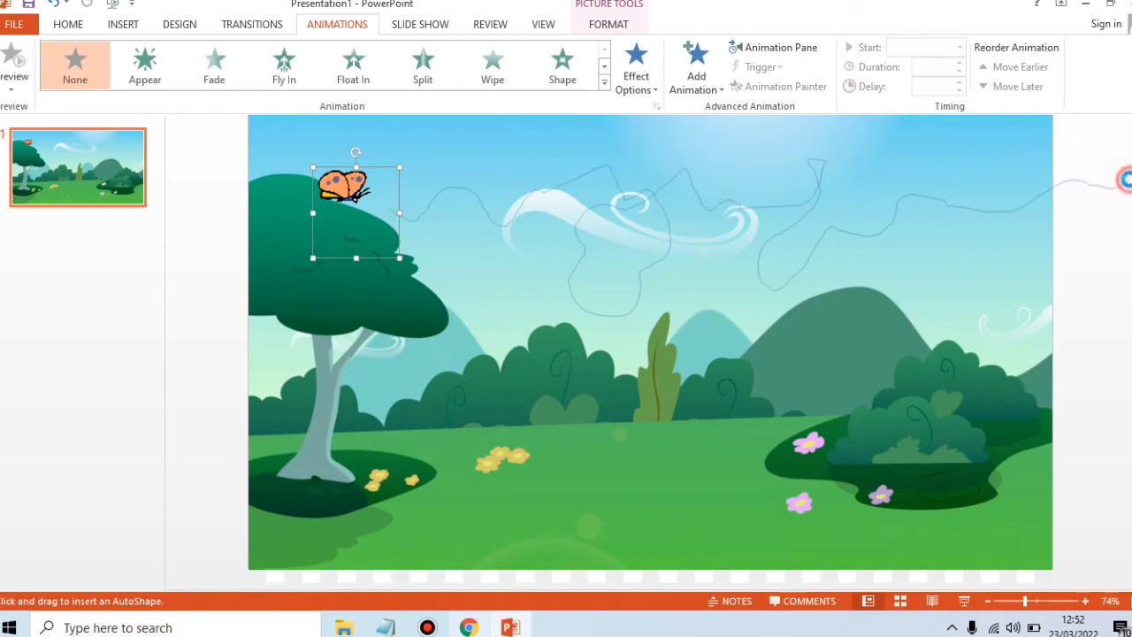
drag(1125, 179, 1127, 183)
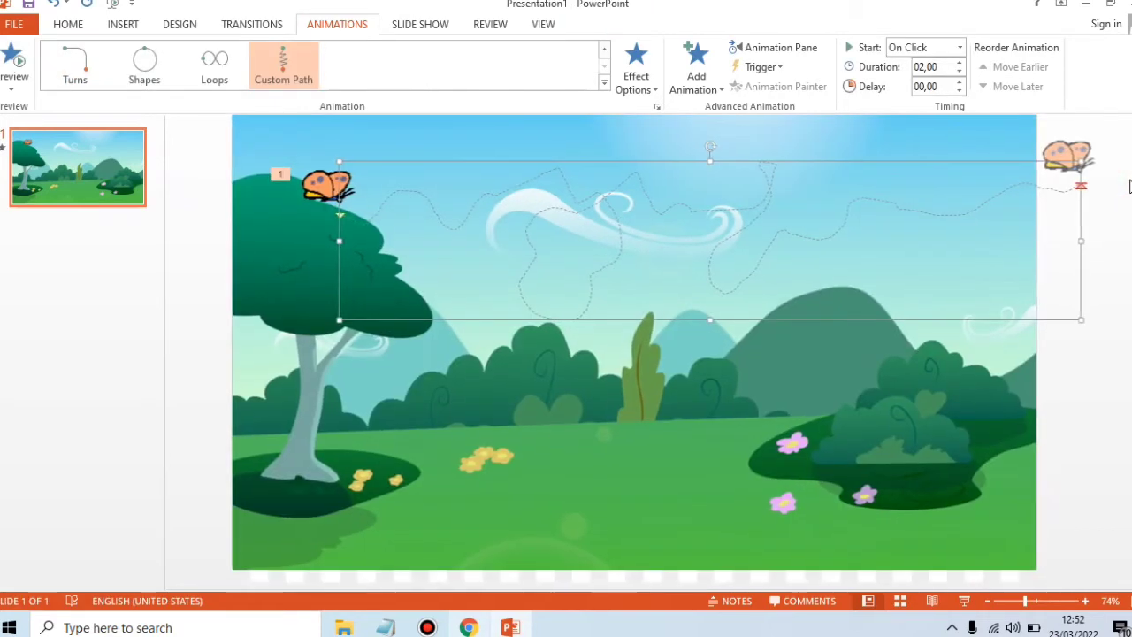
Time the butterfly's flight to 15 seconds starting With Previous, then preview it full-screen
click(943, 66)
text(15)
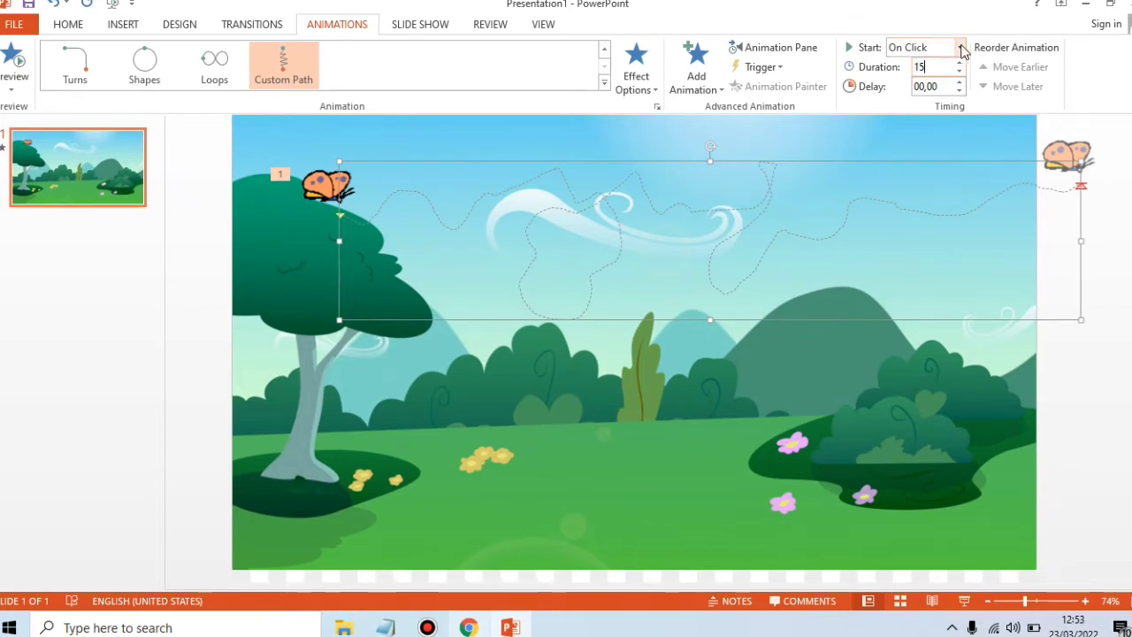
click(961, 48)
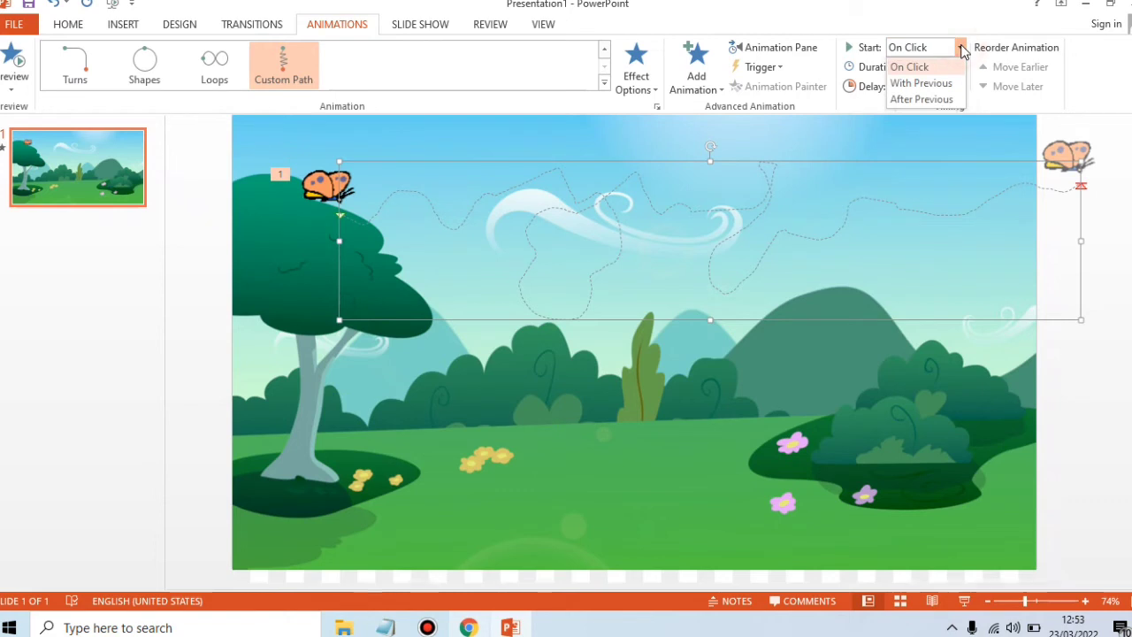
click(921, 83)
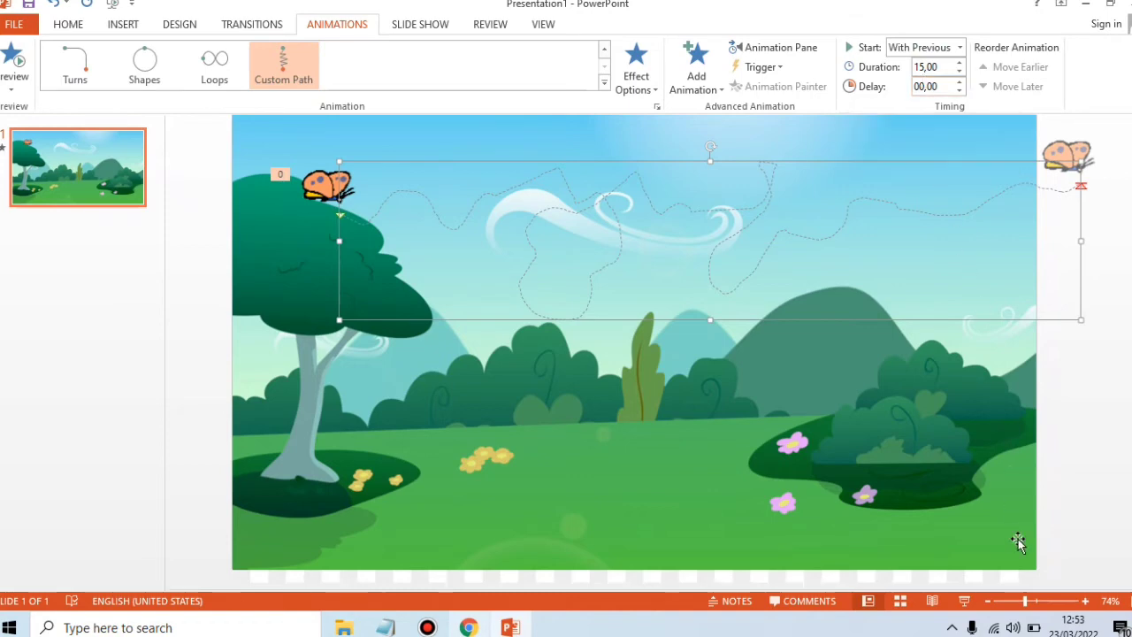
click(965, 604)
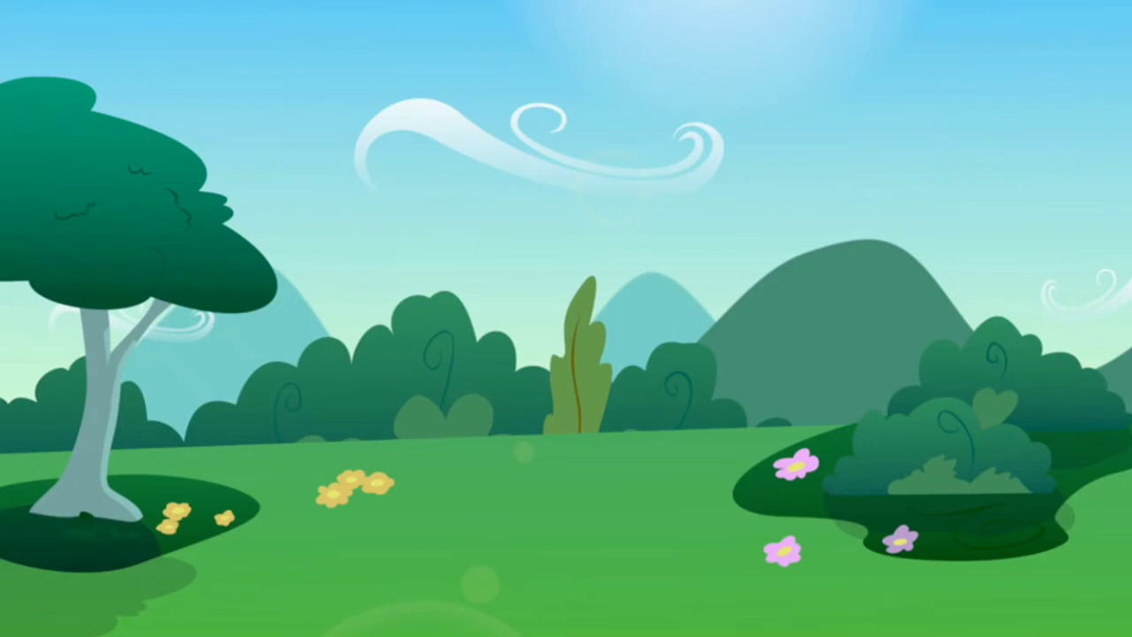
key(Escape)
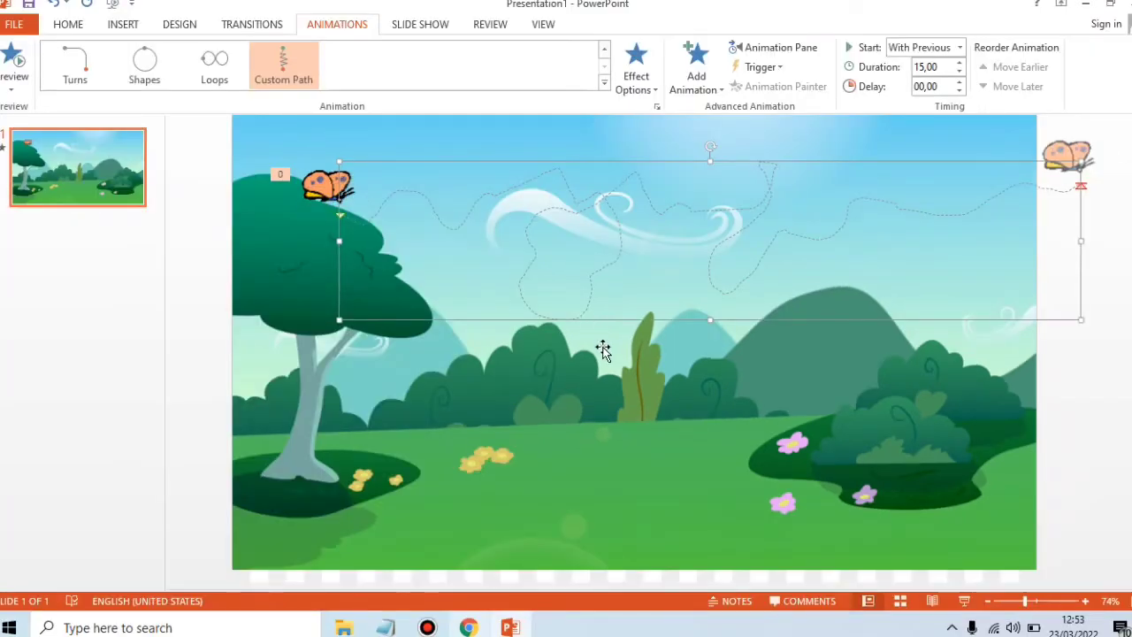
Move the 6,84 cm flag-bearer boy just outside the slide's lower-right corner
click(601, 352)
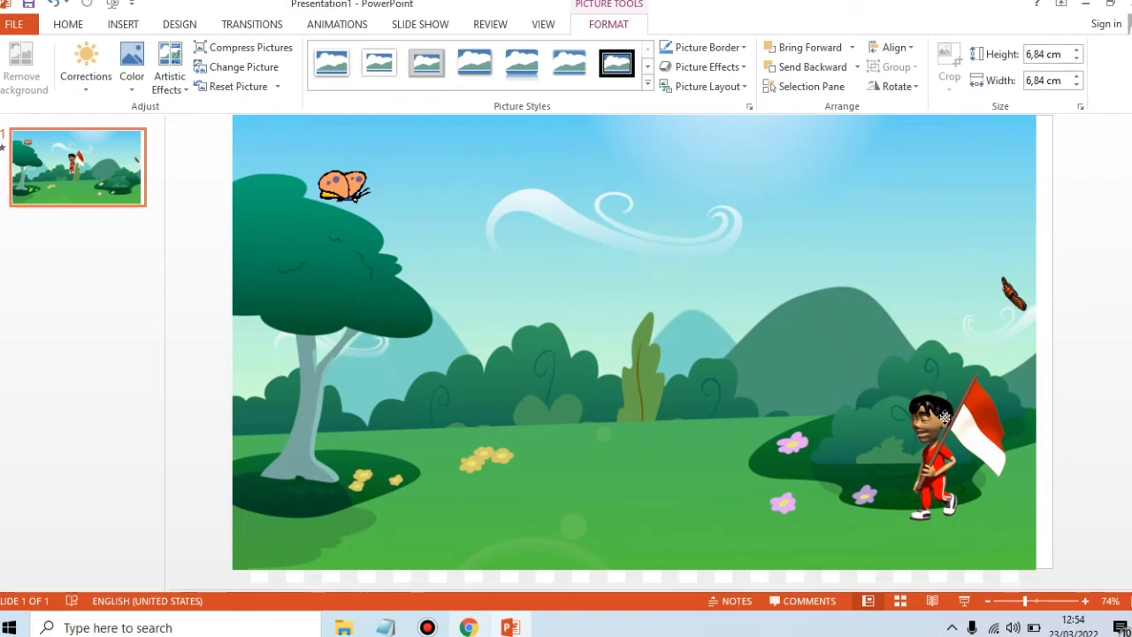
mouse_move(944, 417)
mouse_down()
mouse_move(626, 414)
mouse_move(1103, 446)
mouse_up()
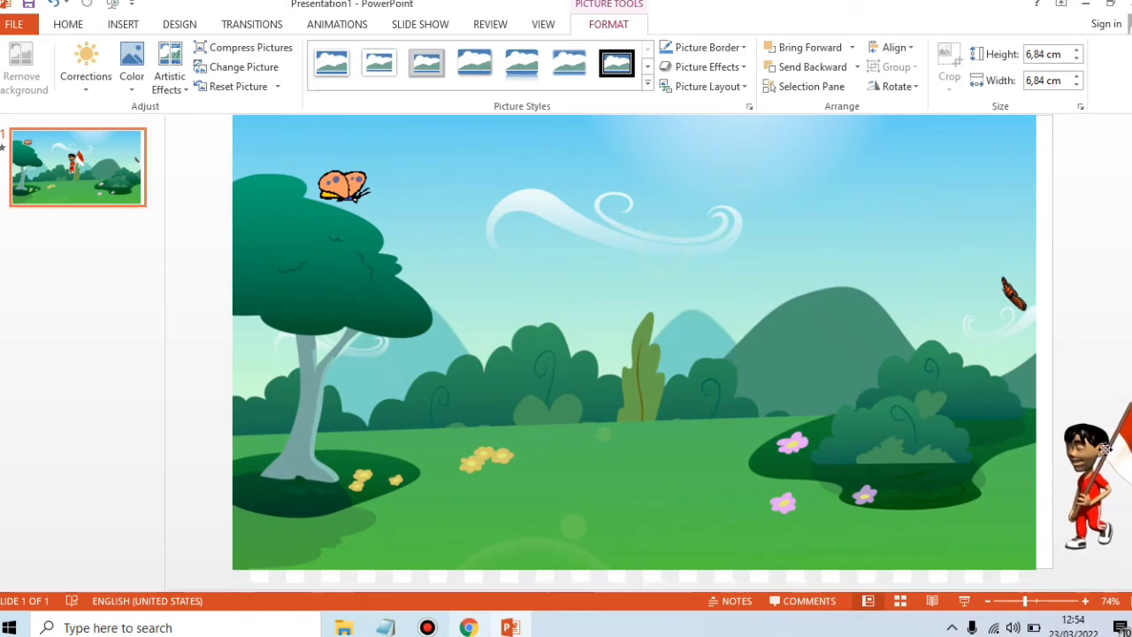
drag(1104, 449, 1106, 452)
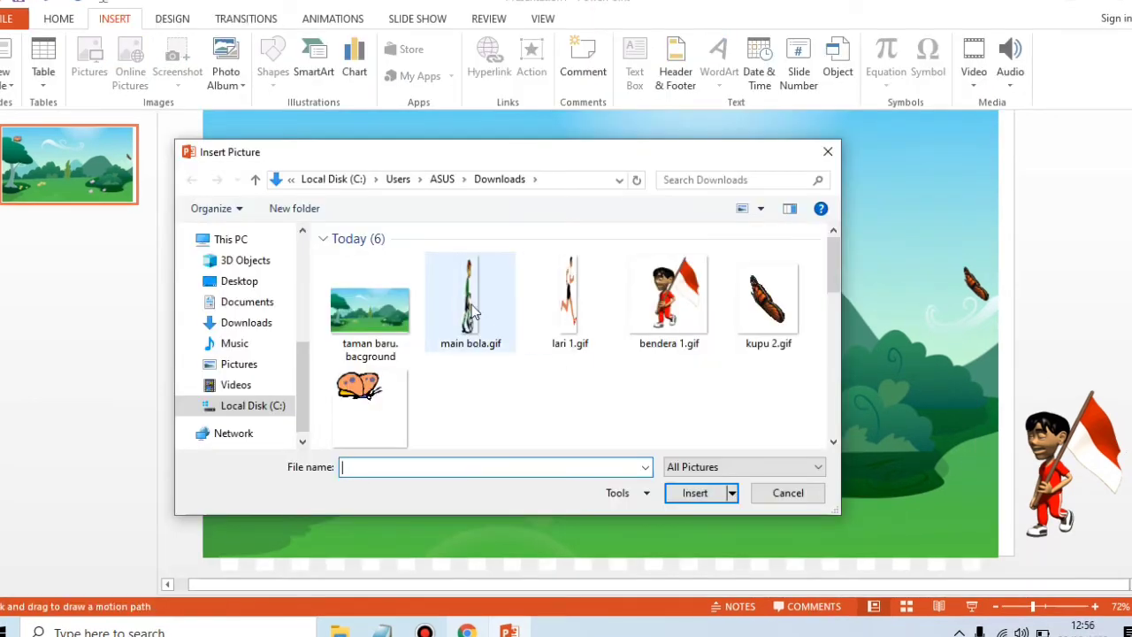
Insert main bola.gif and lari 1.gif, enlarge the runner to 7,14 cm, parking both past the left edge
double_click(467, 300)
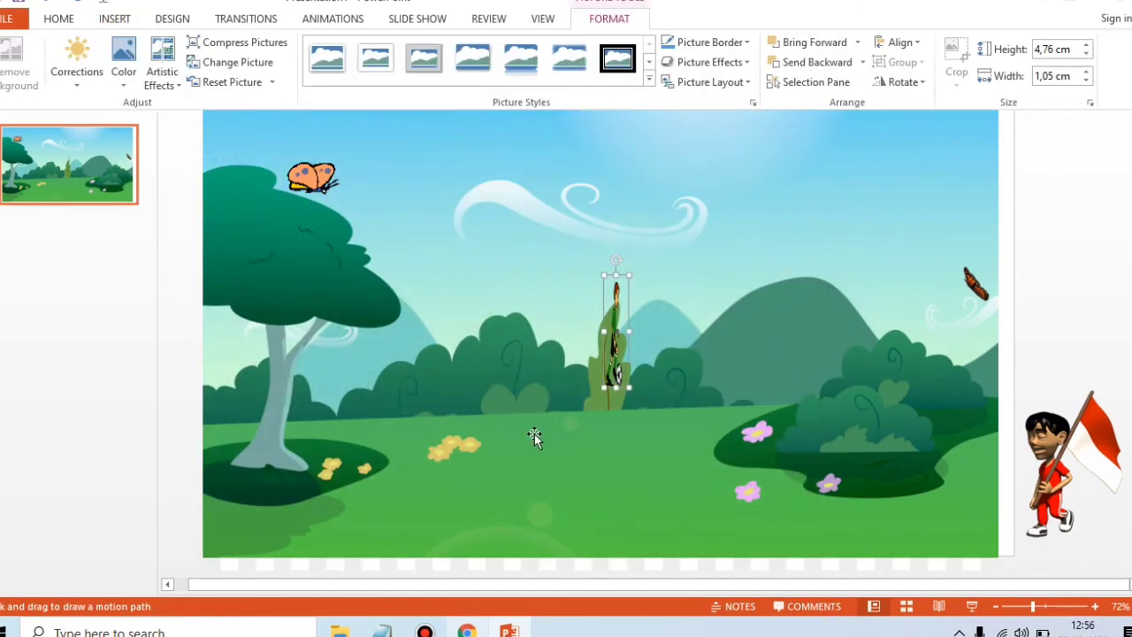
drag(619, 359, 220, 486)
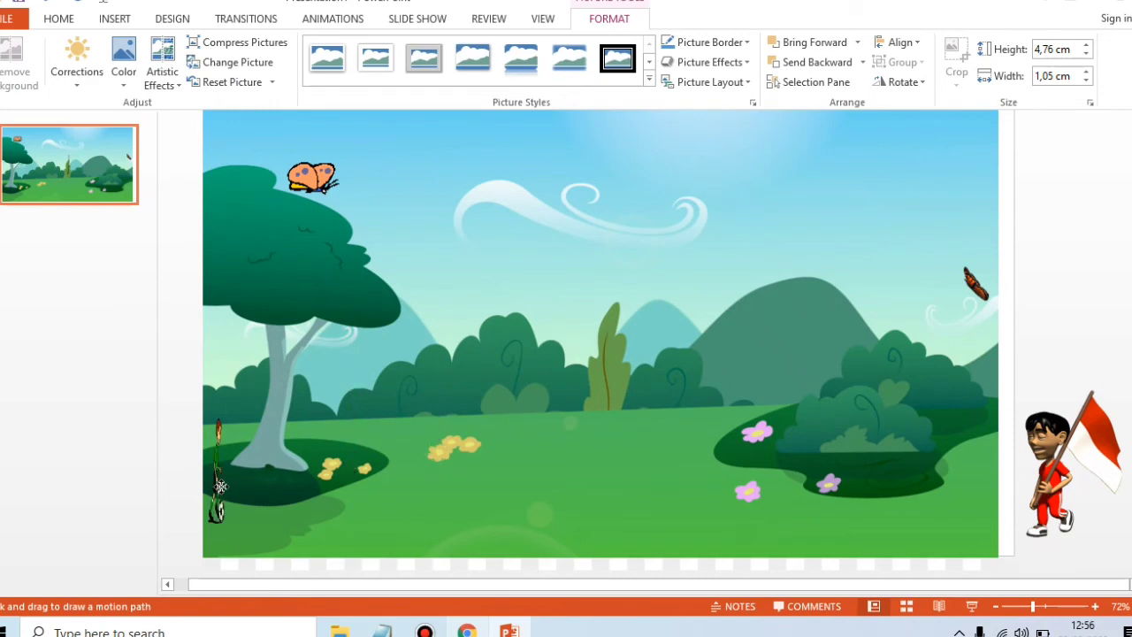
click(114, 19)
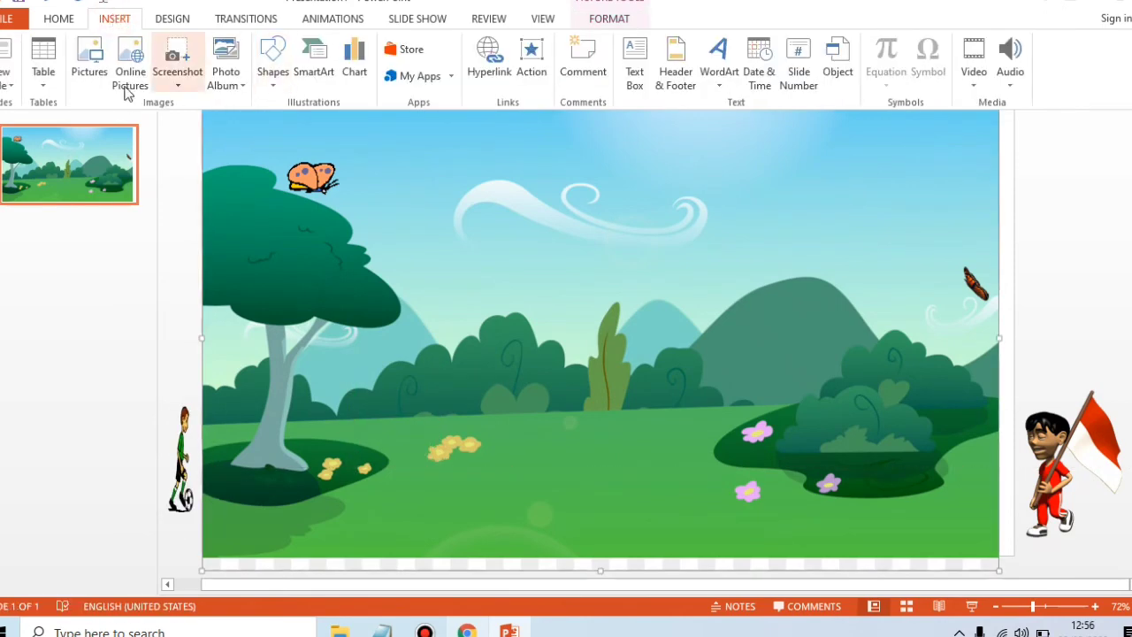
click(88, 64)
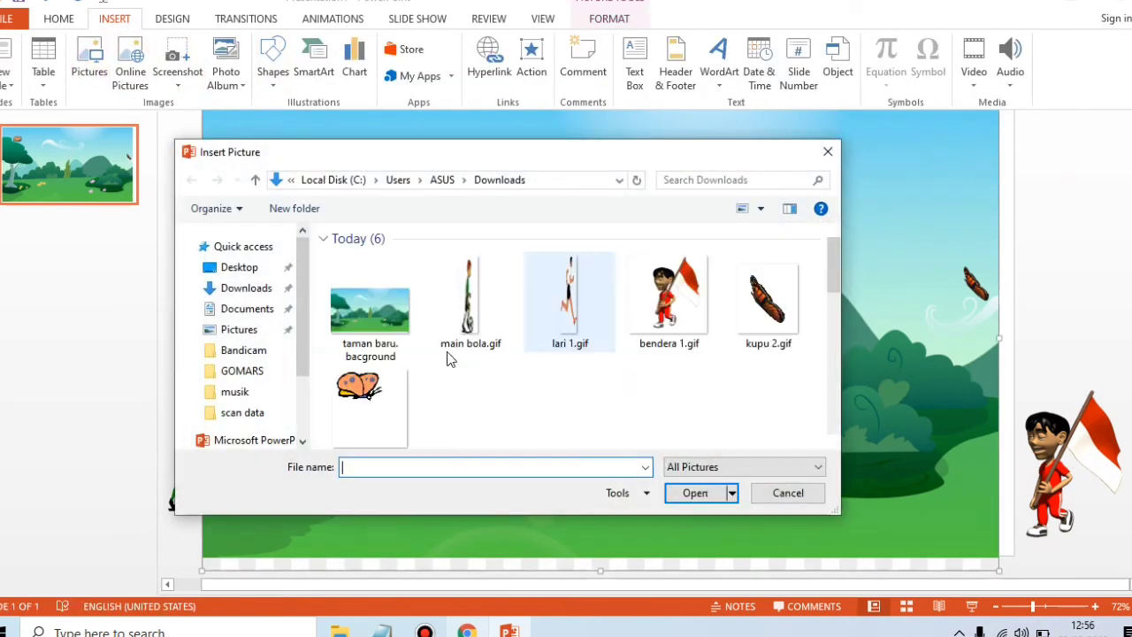
double_click(591, 305)
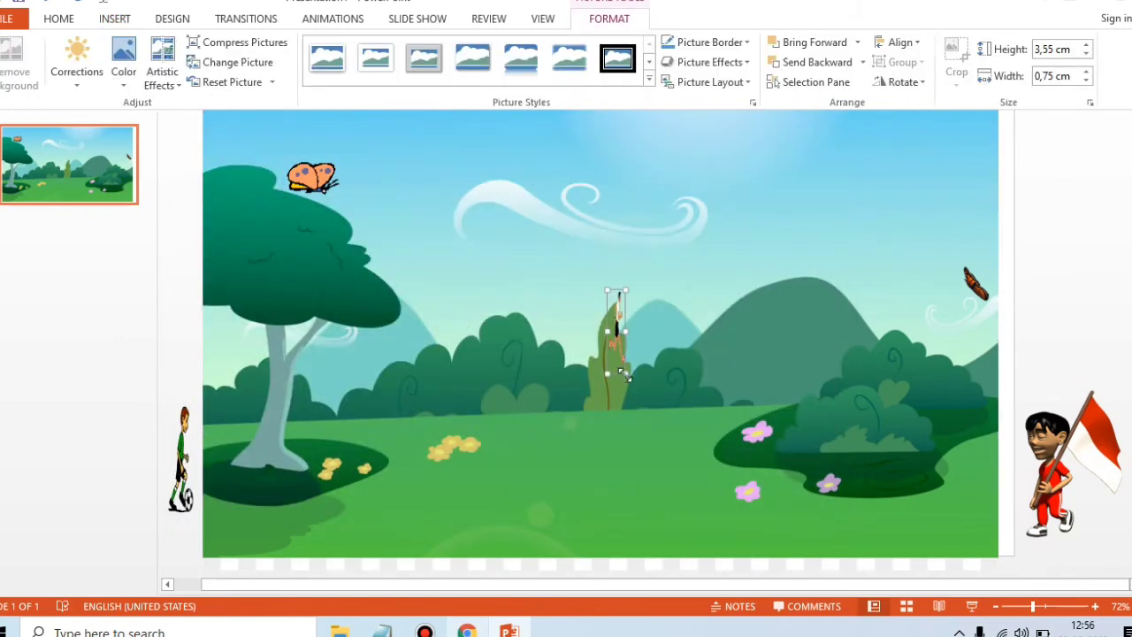
mouse_move(621, 371)
mouse_down()
mouse_move(647, 395)
mouse_move(652, 457)
mouse_up()
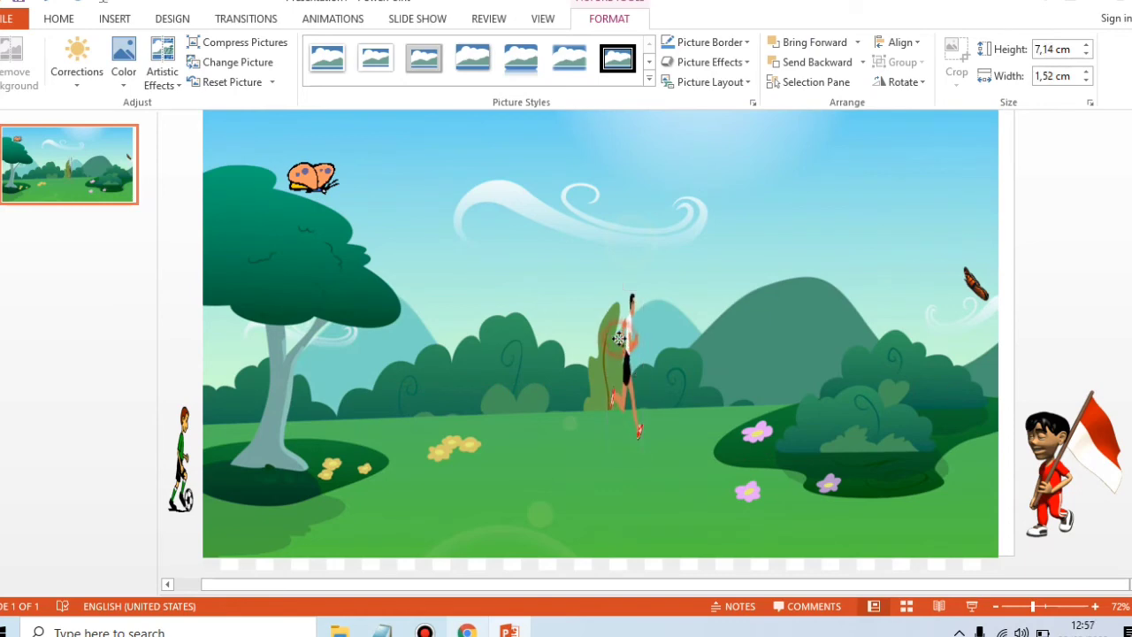
mouse_move(619, 338)
mouse_down()
mouse_move(177, 401)
mouse_move(171, 358)
mouse_up()
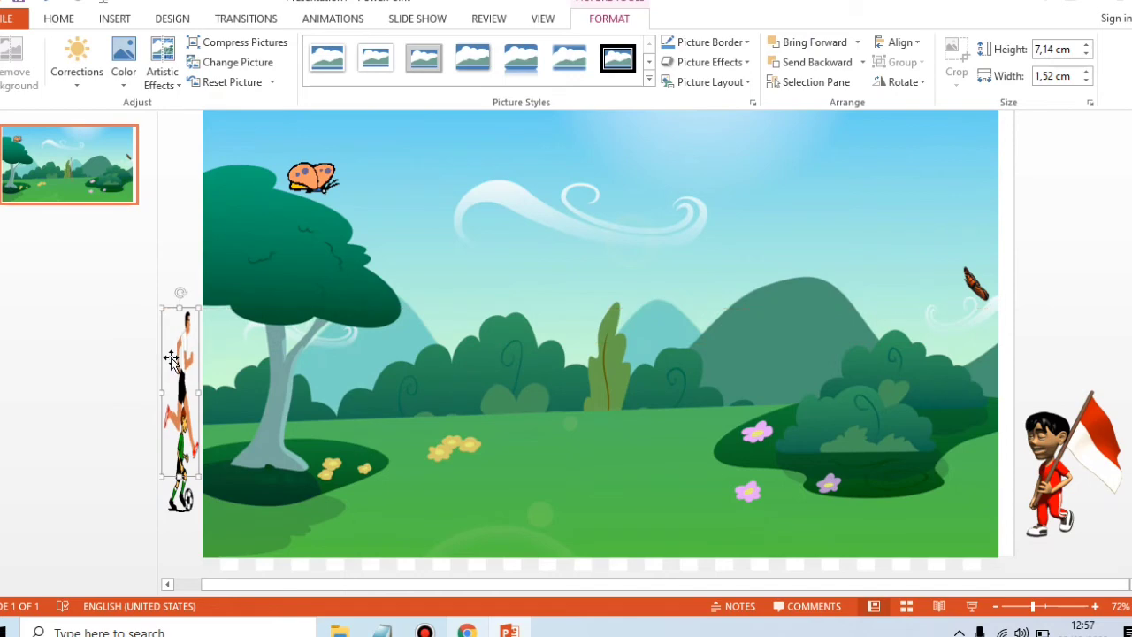
Pick the Custom Path motion effect for the runner from the expanded animations gallery
click(323, 19)
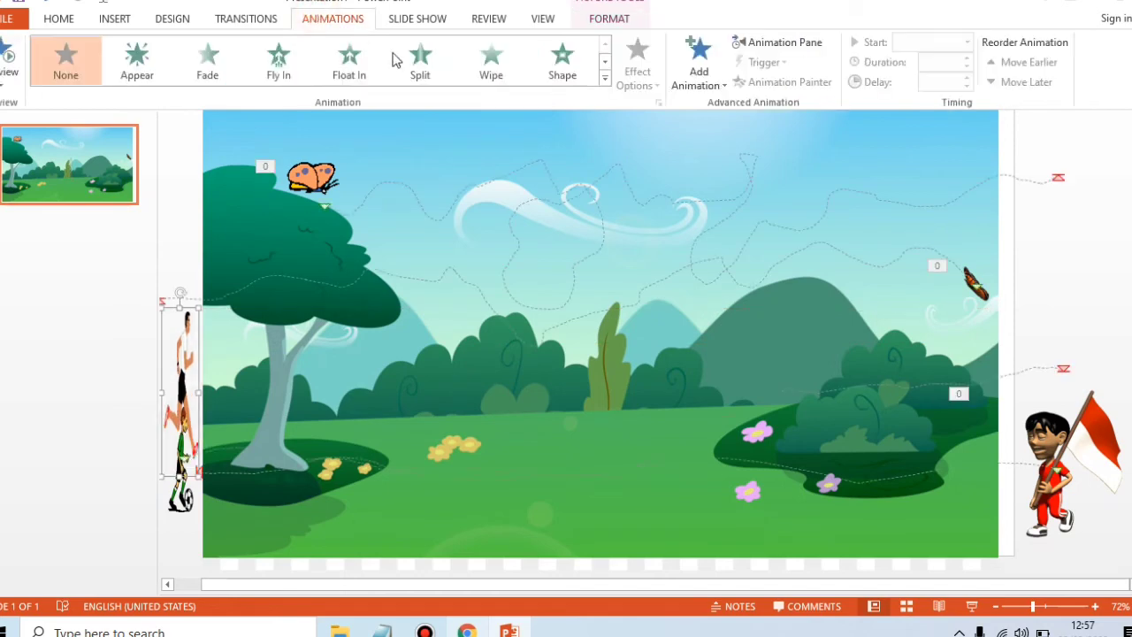
click(605, 81)
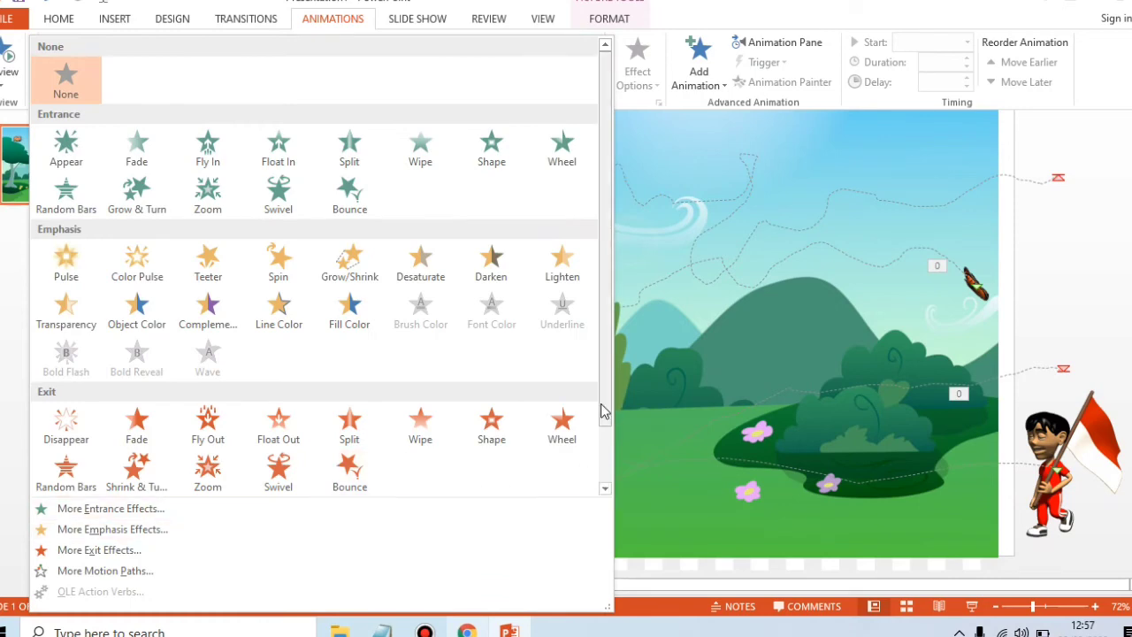
click(601, 487)
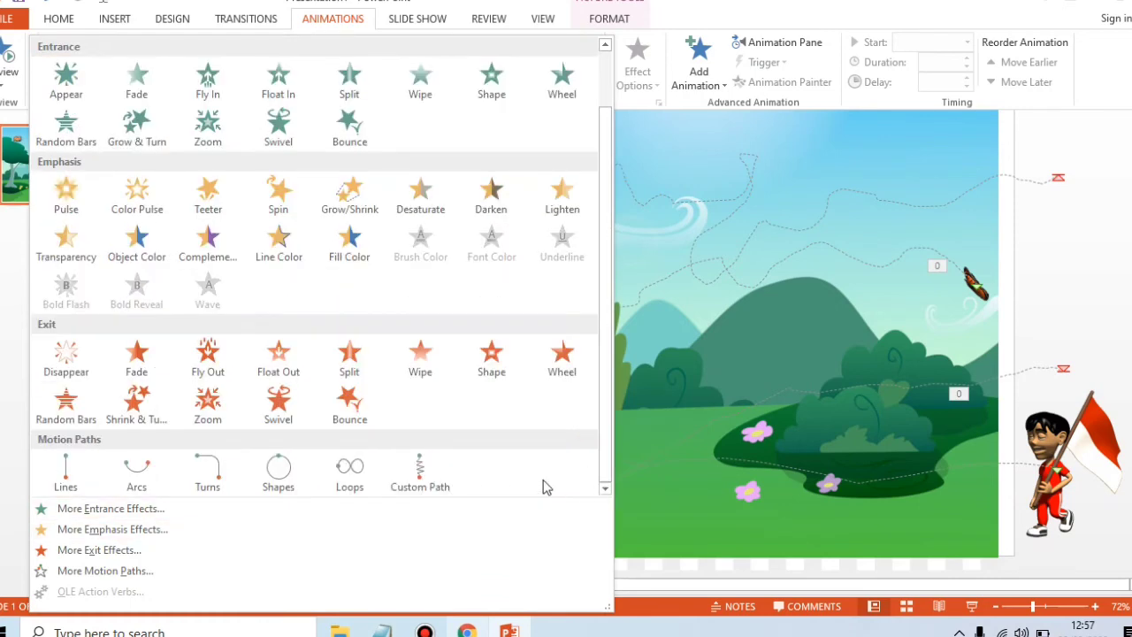
click(417, 468)
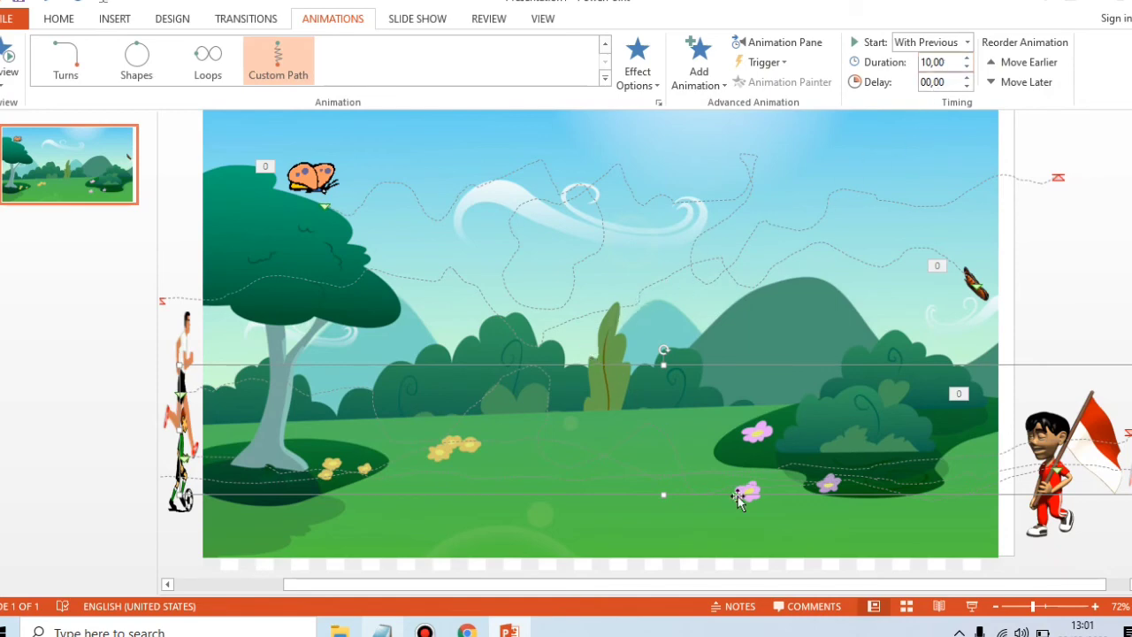
Run the slide show to watch the butterflies, flag-bearer, soccer kid and runner move
click(973, 608)
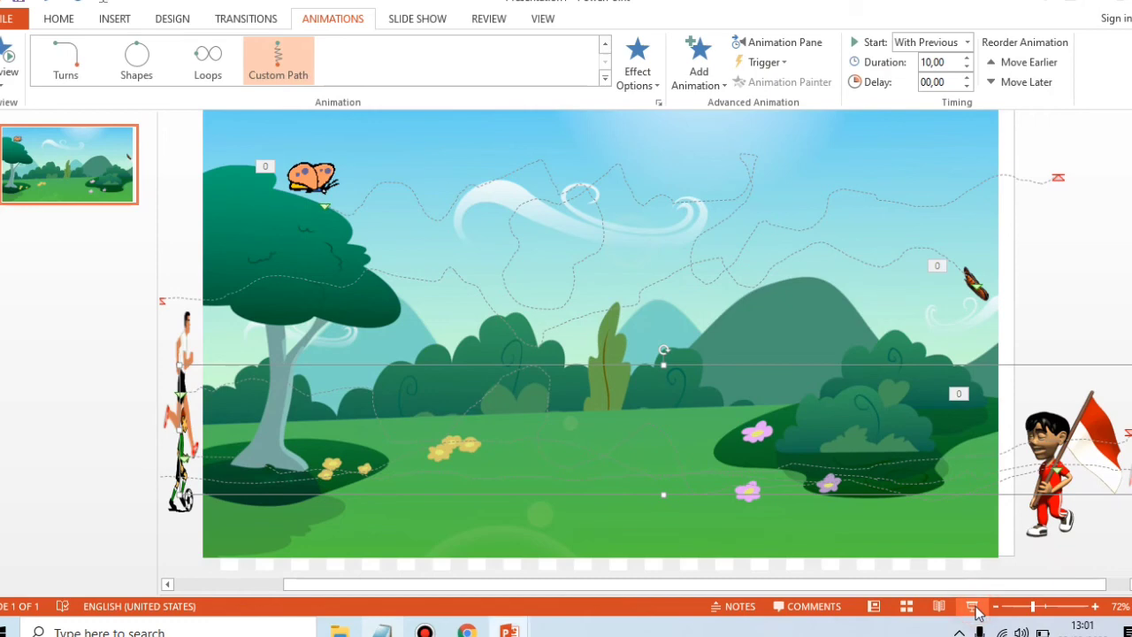